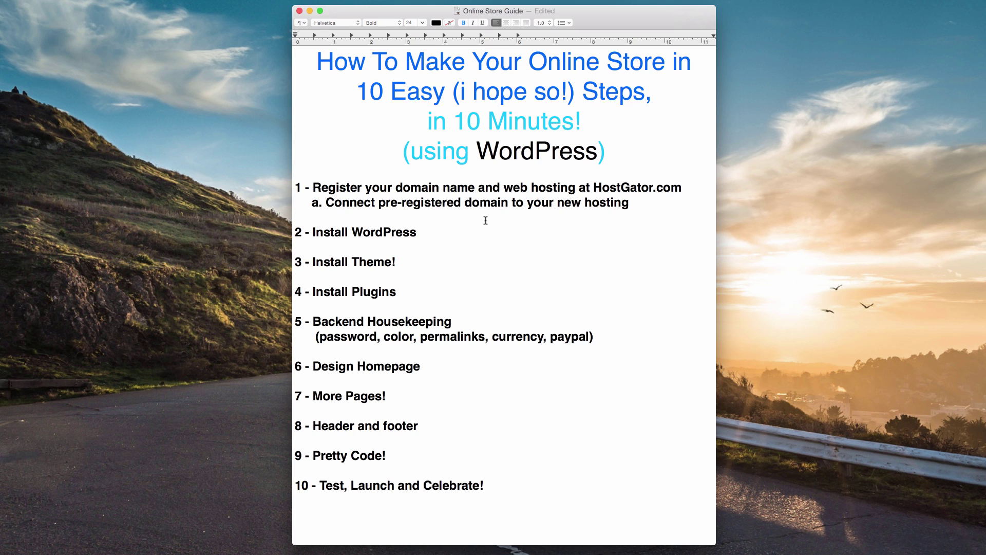
Minimize the TextEdit Online Store Guide window to reveal the browser behind it
left_click(310, 11)
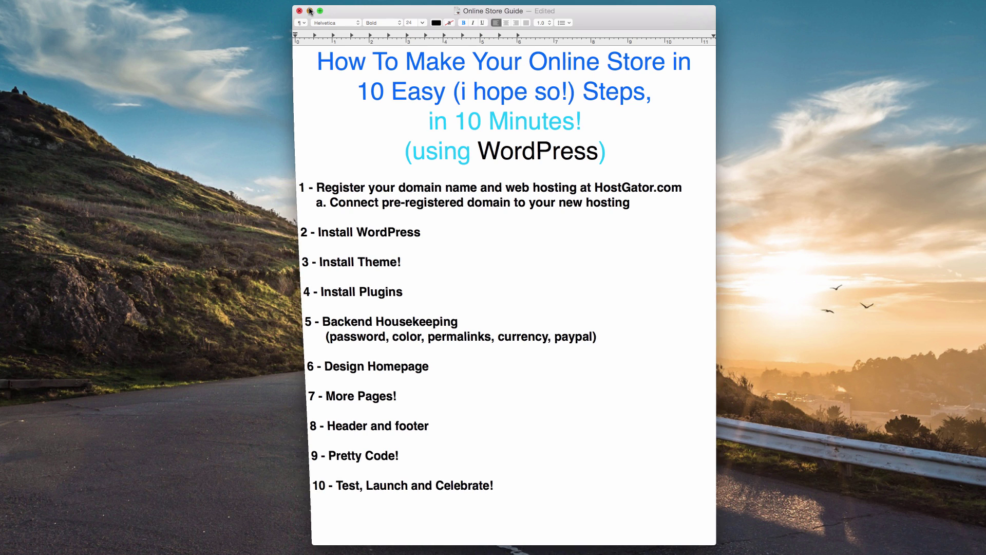
Add one more Wolfthorn Wolfridge print from the MNPhoto homepage and view the $1,205.00 cart
left_click(606, 544)
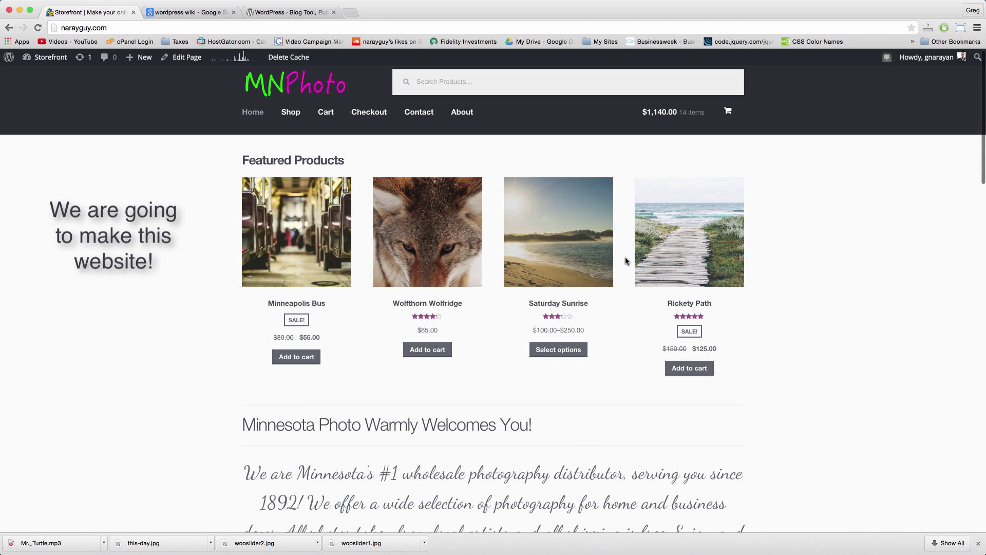
scroll(626, 261, "down", 5)
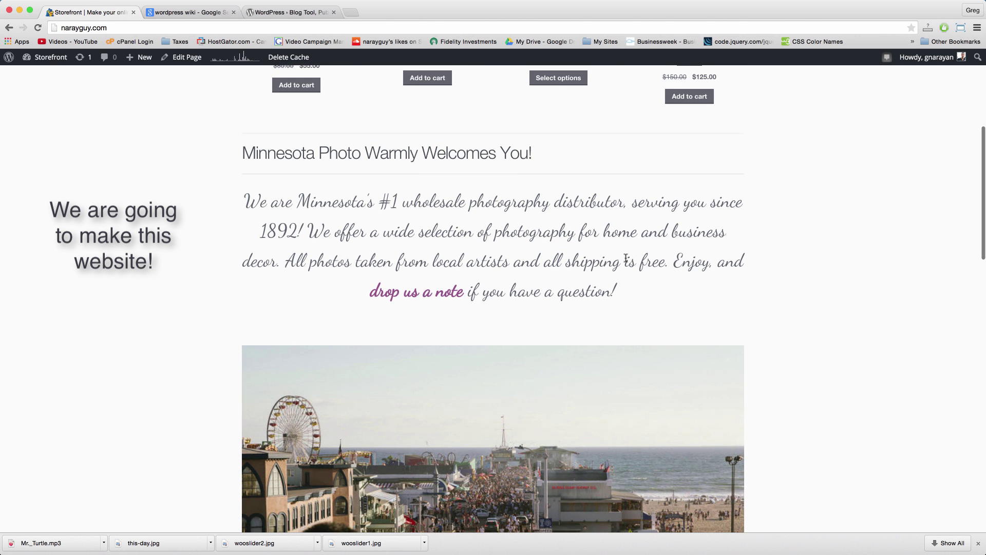
scroll(625, 258, "down", 4)
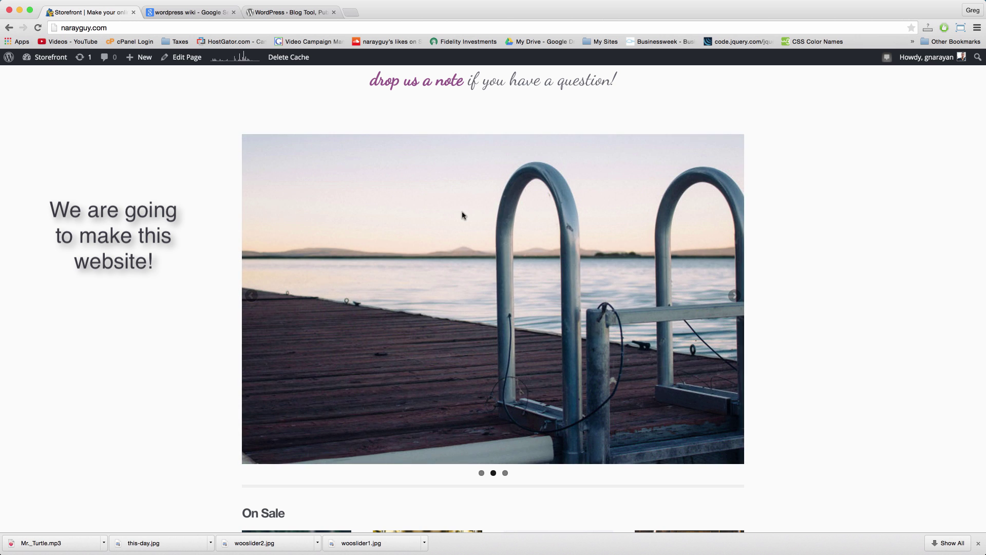
scroll(463, 216, "down", 8)
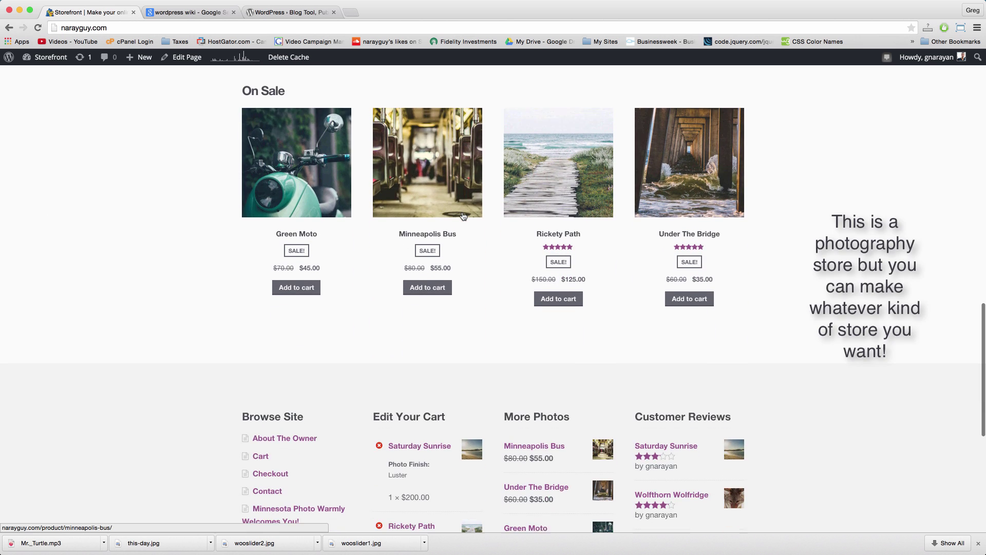
scroll(463, 216, "down", 7)
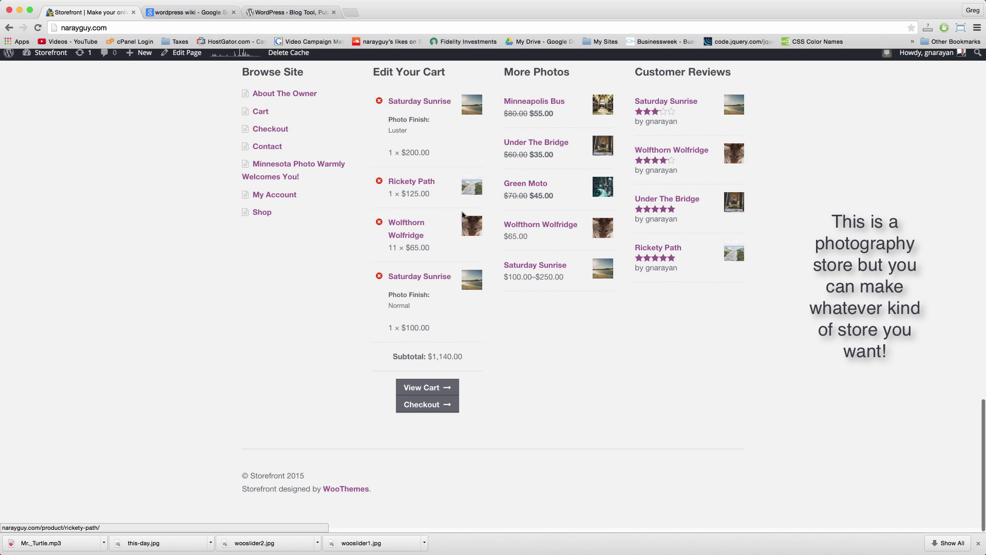
scroll(463, 216, "up", 15)
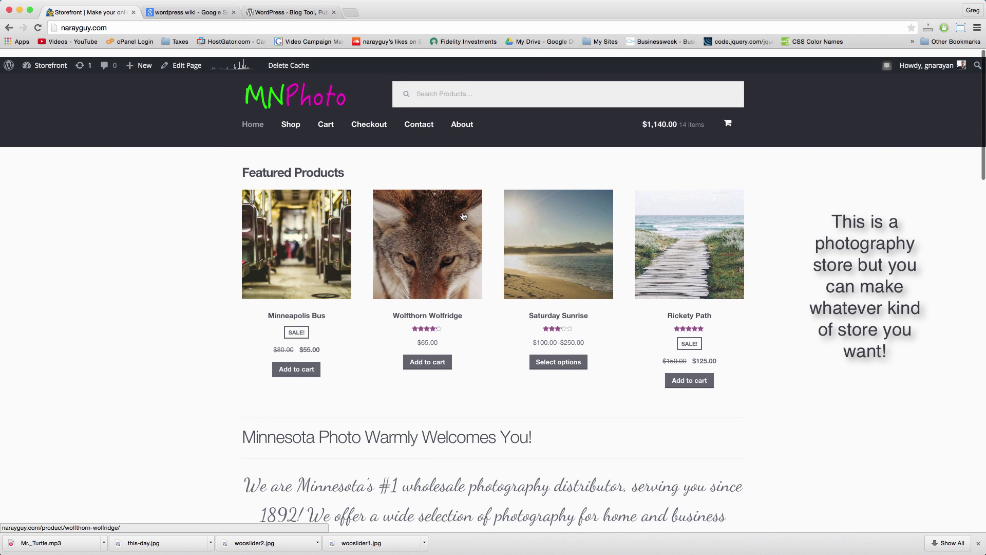
mouse_move(691, 126)
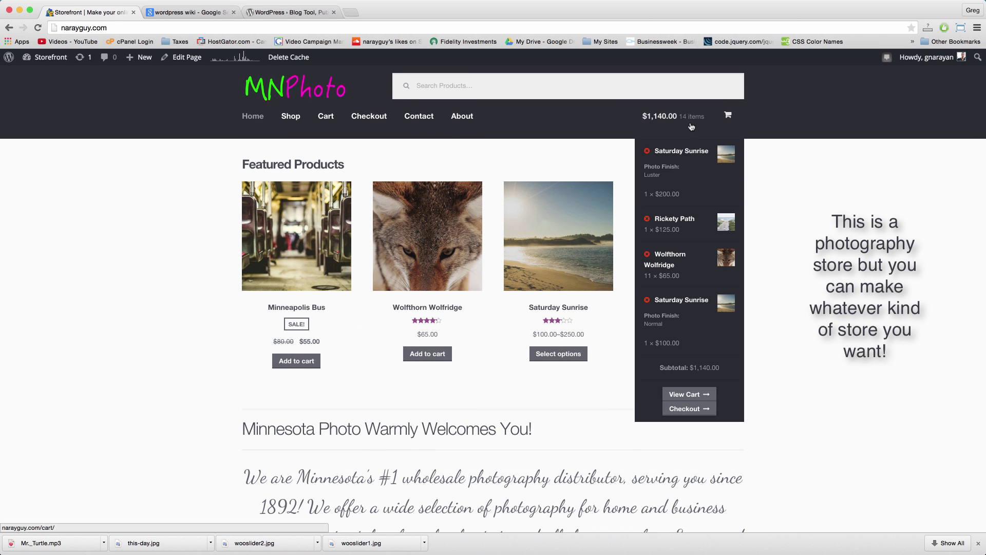
left_click(428, 360)
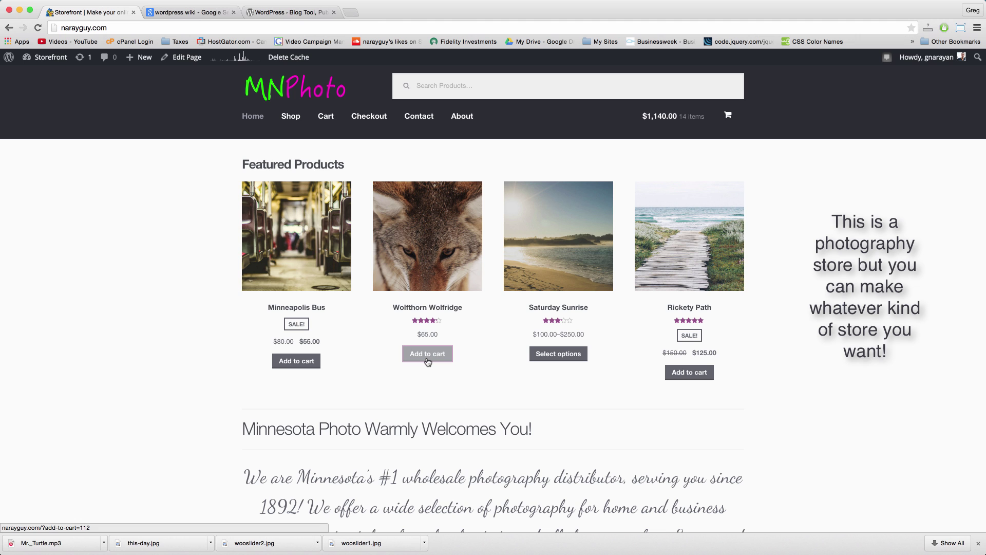
left_click(422, 371)
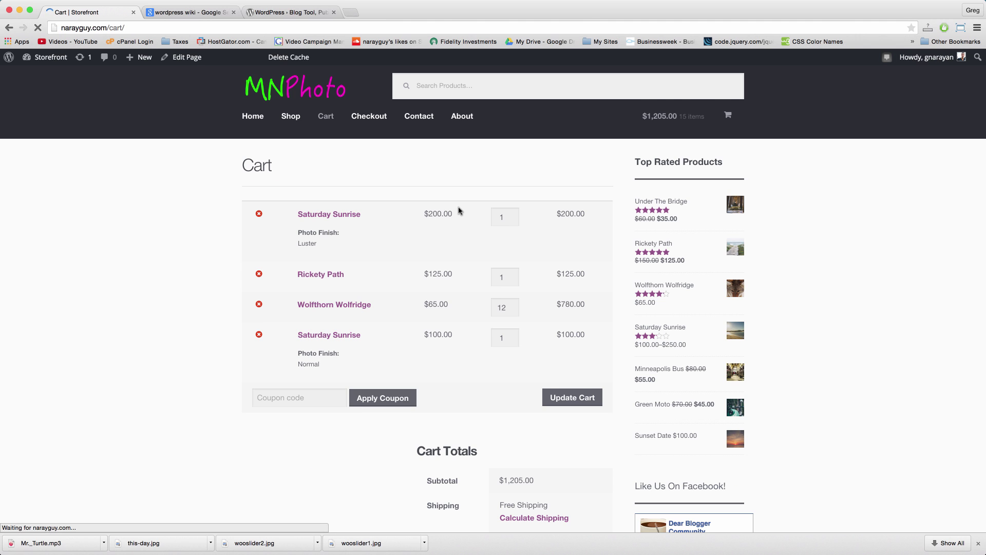
scroll(459, 210, "down", 2)
scroll(458, 210, "down", 8)
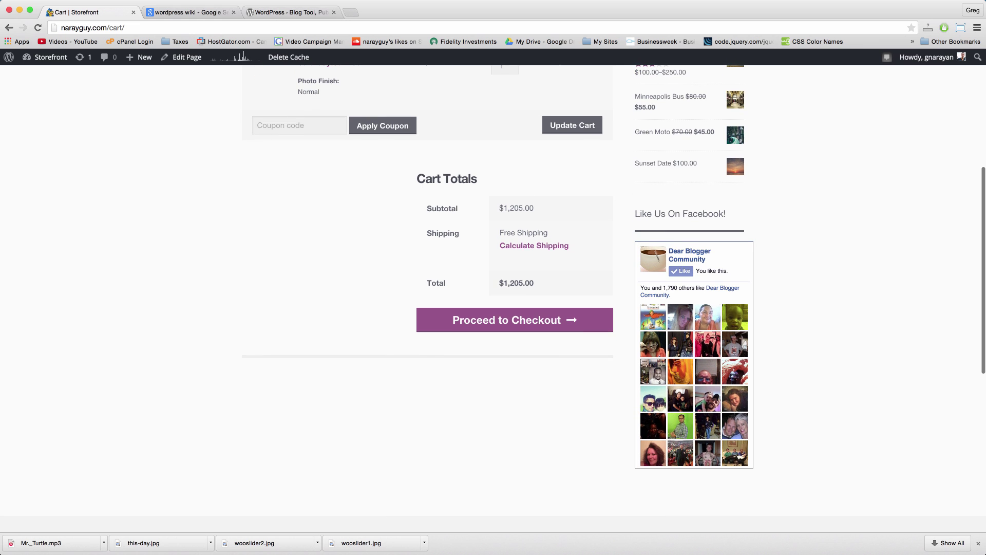
Open 'WordPress - Wikipedia, the free encyclopedia' from the 'wordpress wiki' Google results
left_click(183, 14)
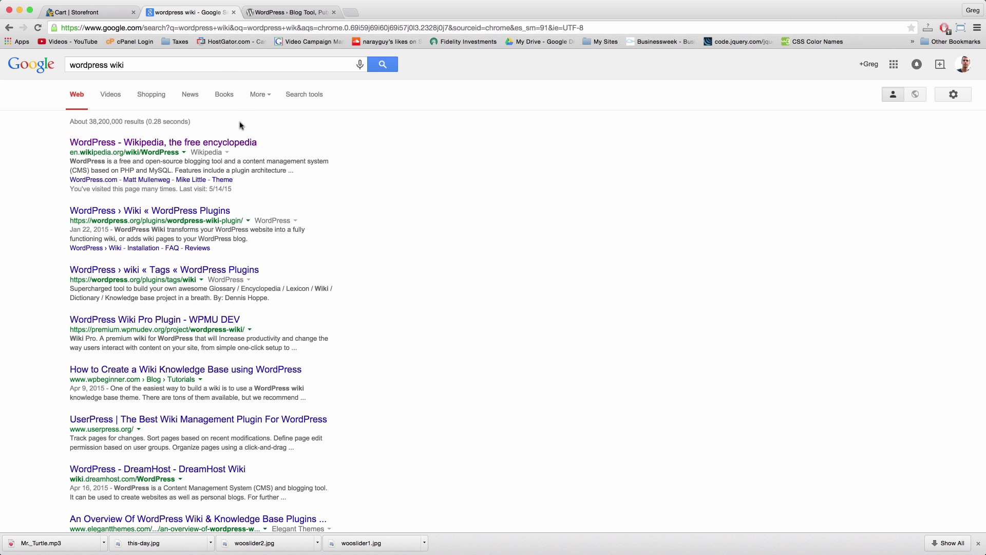
left_click(233, 146)
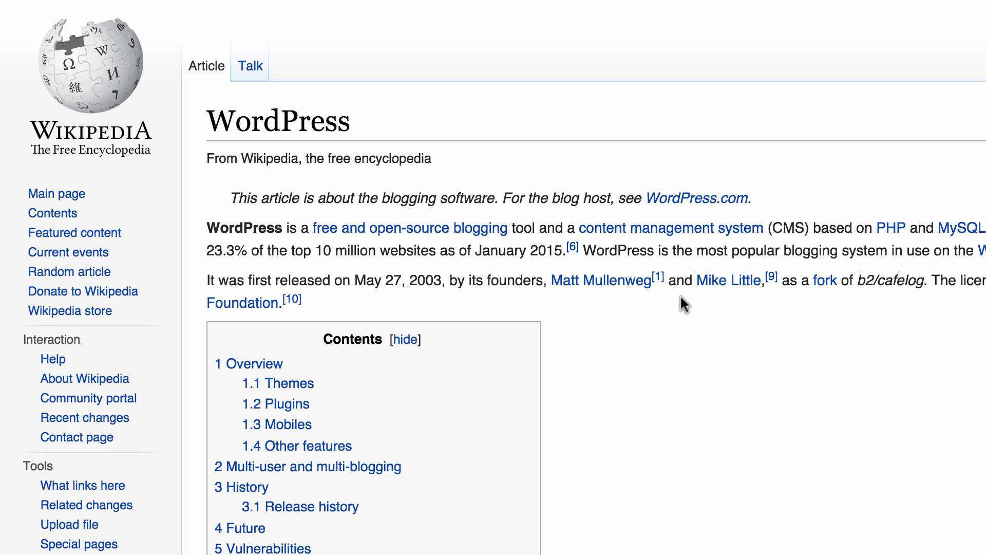
Open the WordPress.org Showcase and filter it to the Music tag listing
left_click(288, 12)
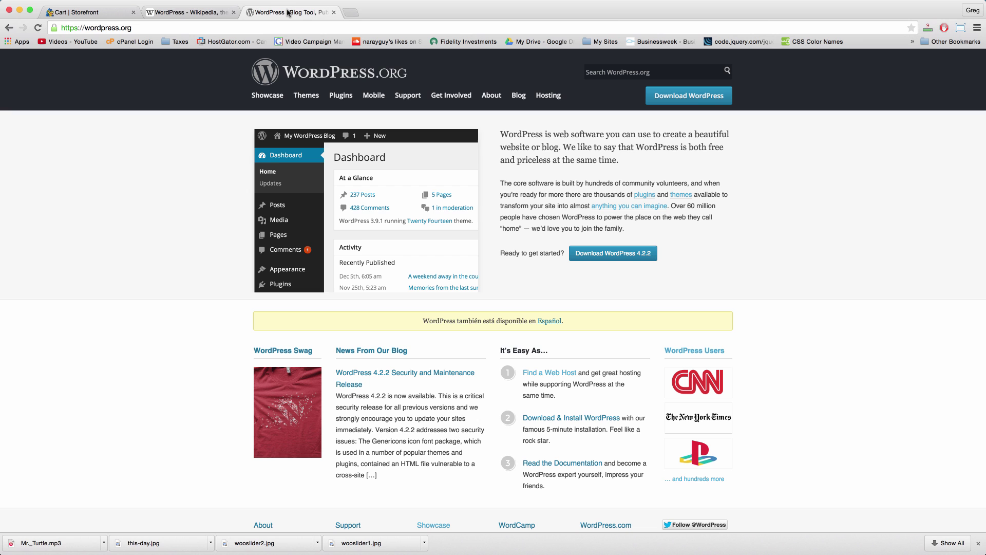
left_click(276, 96)
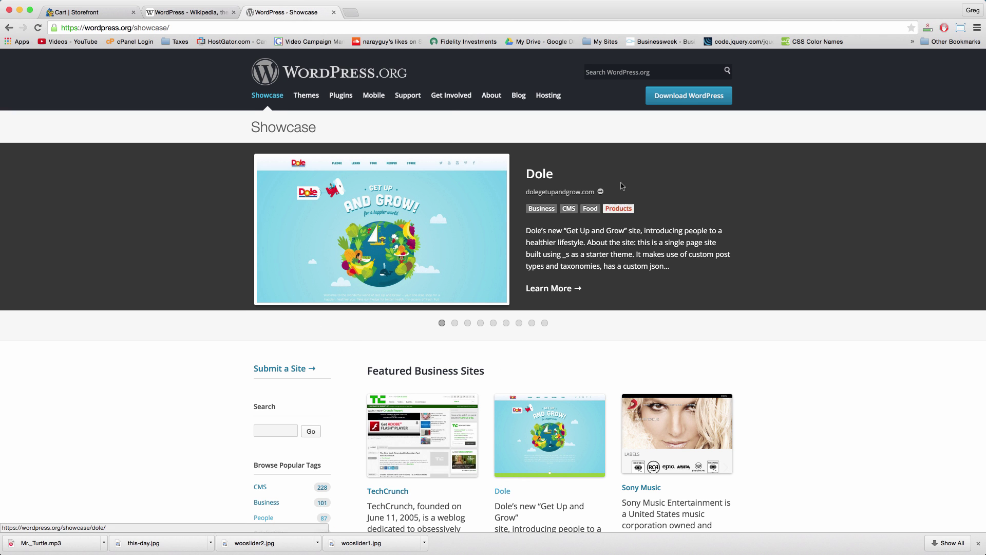
scroll(579, 341, "down", 5)
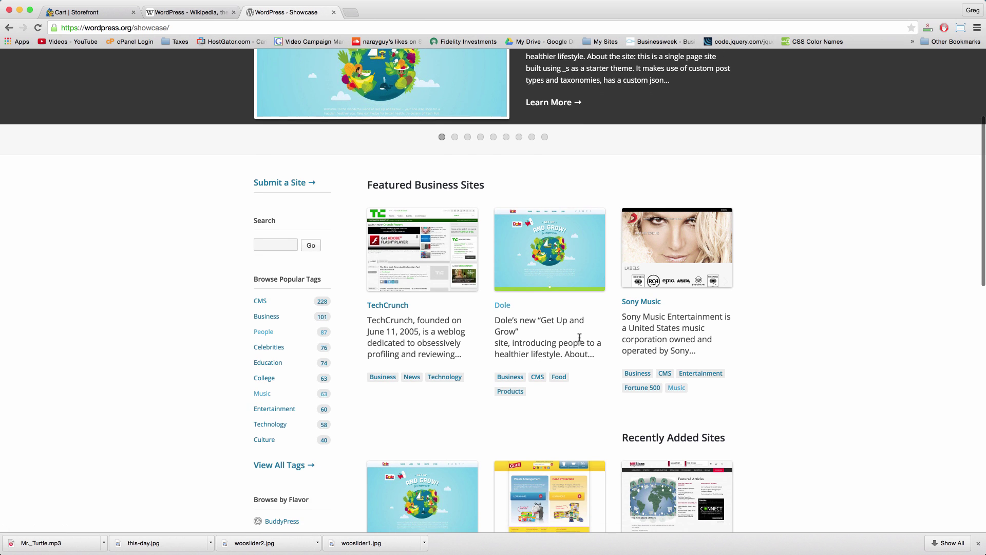
scroll(579, 341, "down", 6)
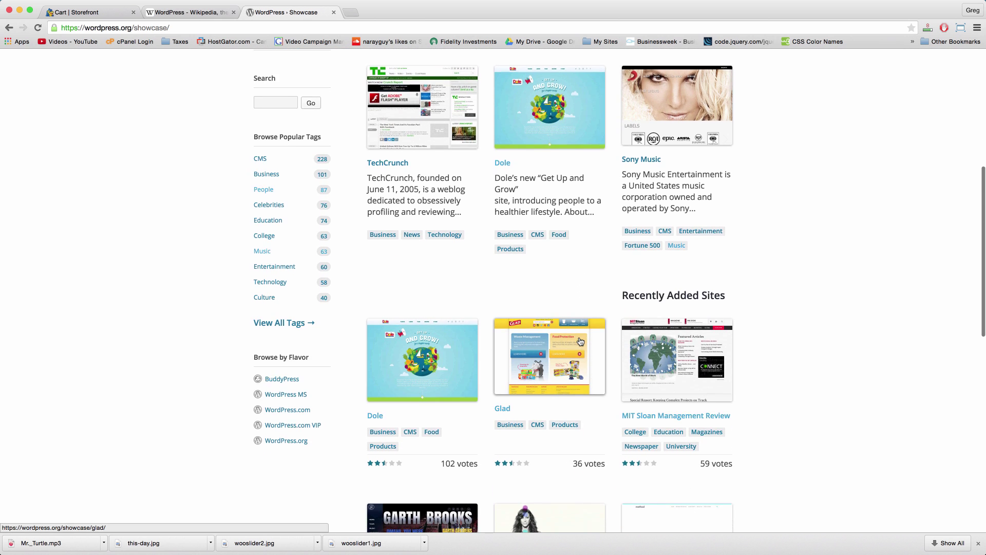
scroll(580, 341, "down", 2)
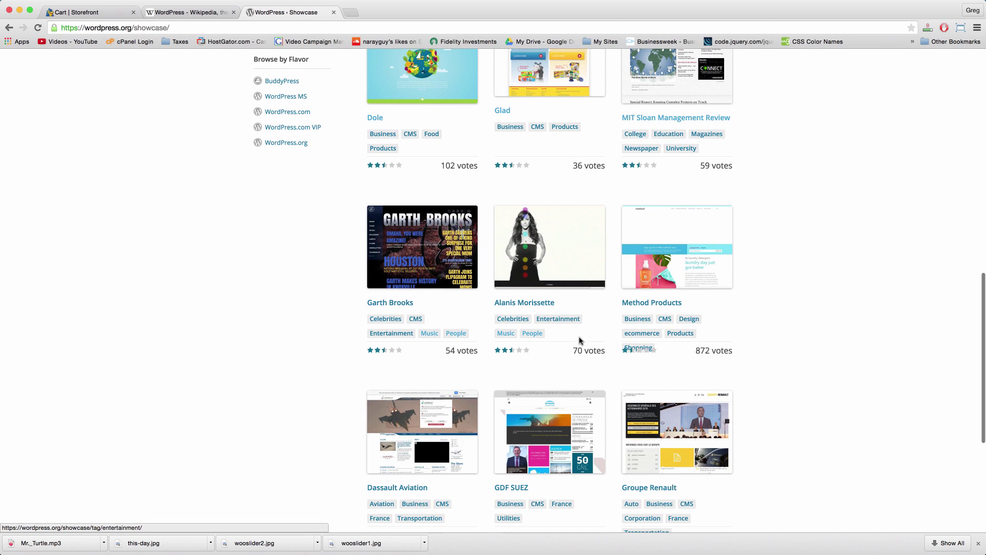
left_click(431, 334)
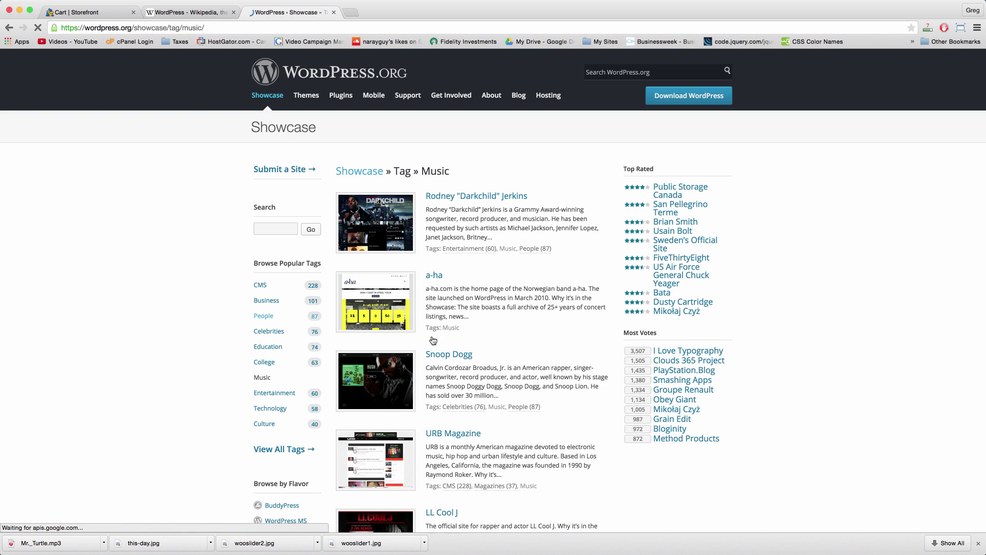
scroll(526, 331, "down", 4)
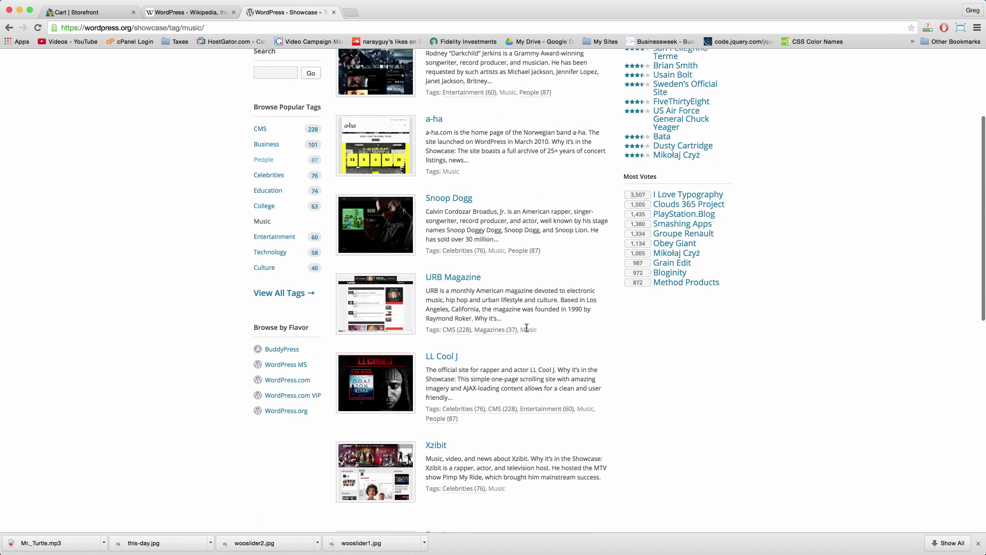
scroll(526, 331, "down", 3)
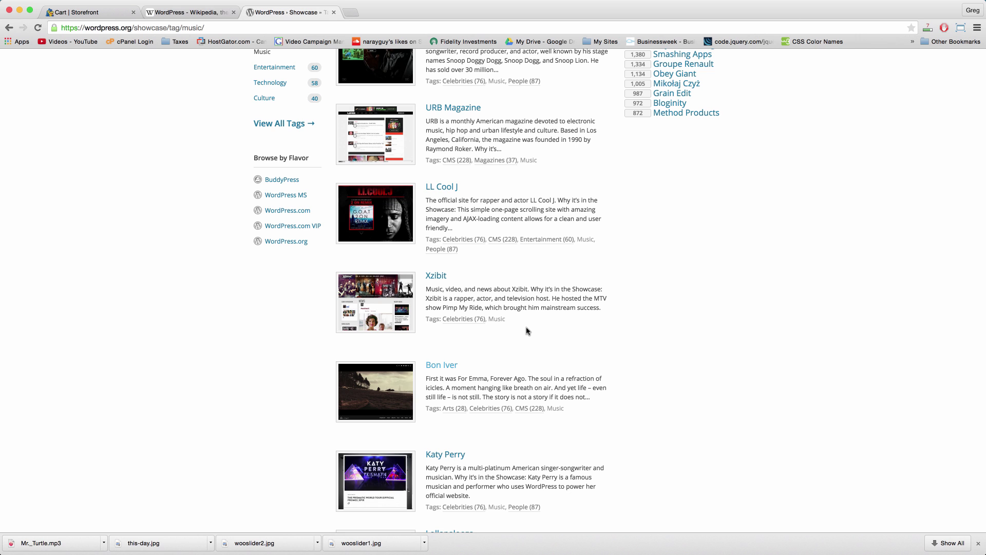
scroll(527, 331, "down", 5)
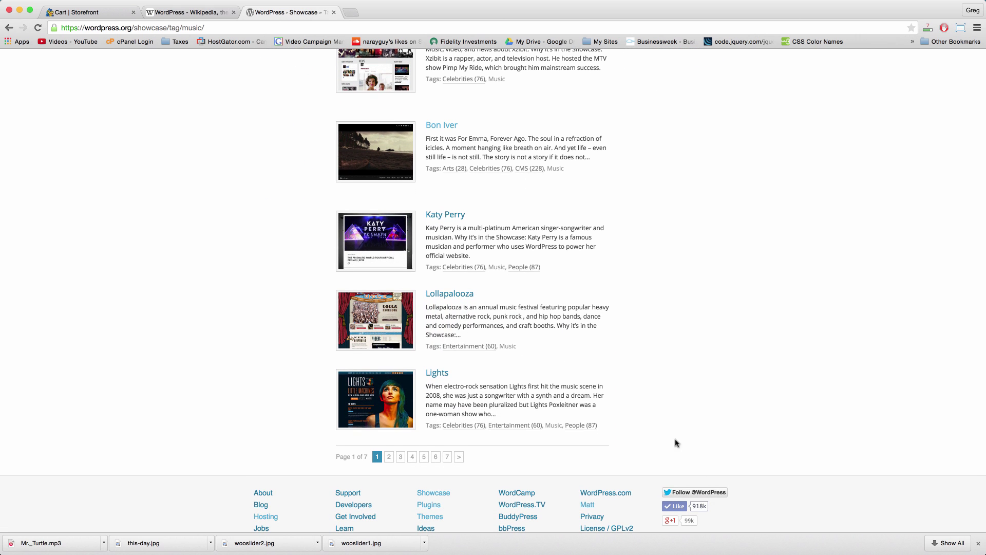
Highlight the guide's first step on registering a domain and hosting, then bring the Showcase browser back
left_click(688, 539)
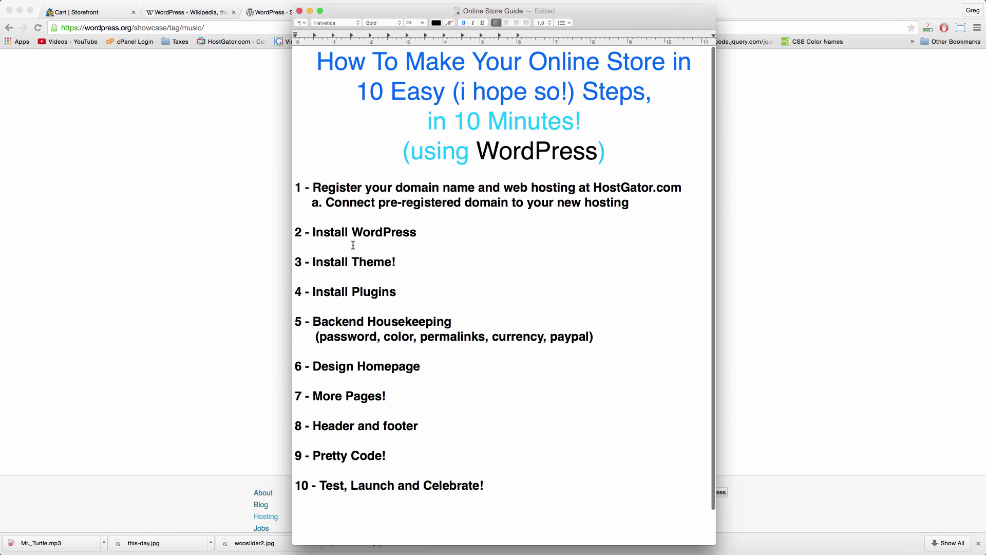
triple_click(329, 192)
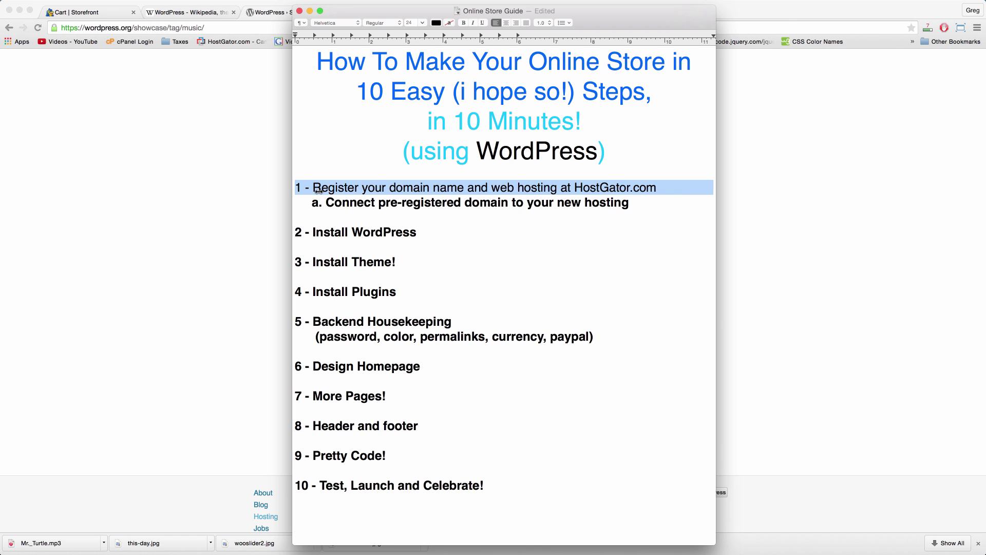
left_click(132, 168)
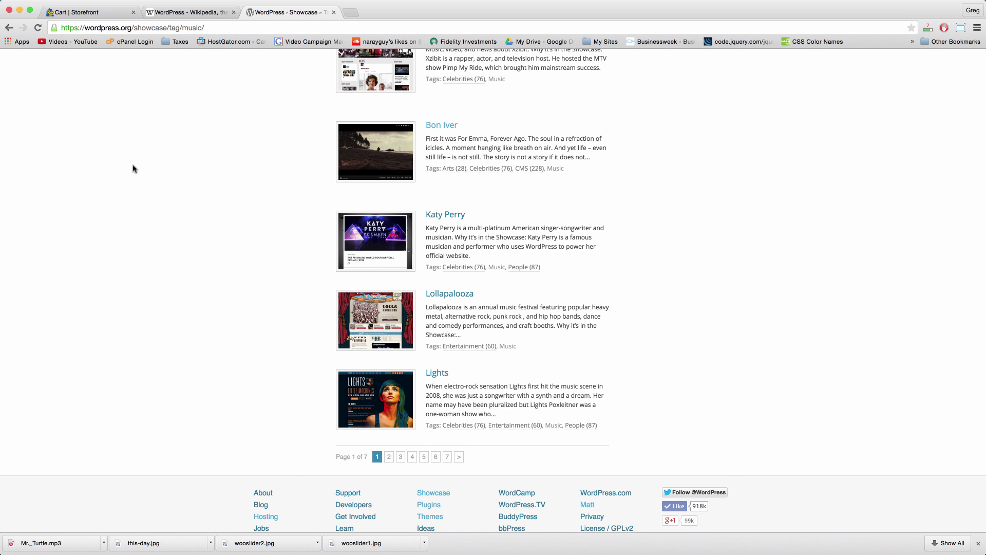
Close the Wikipedia and Showcase tabs and load the HostGator website
left_click(234, 11)
left_click(234, 12)
left_click(105, 27)
type("hostgator.com")
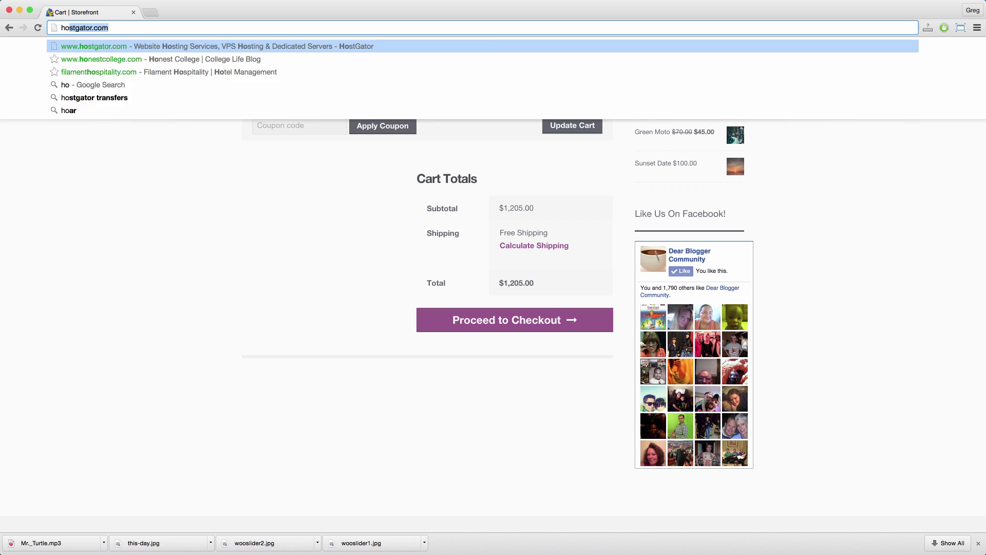
key("Return")
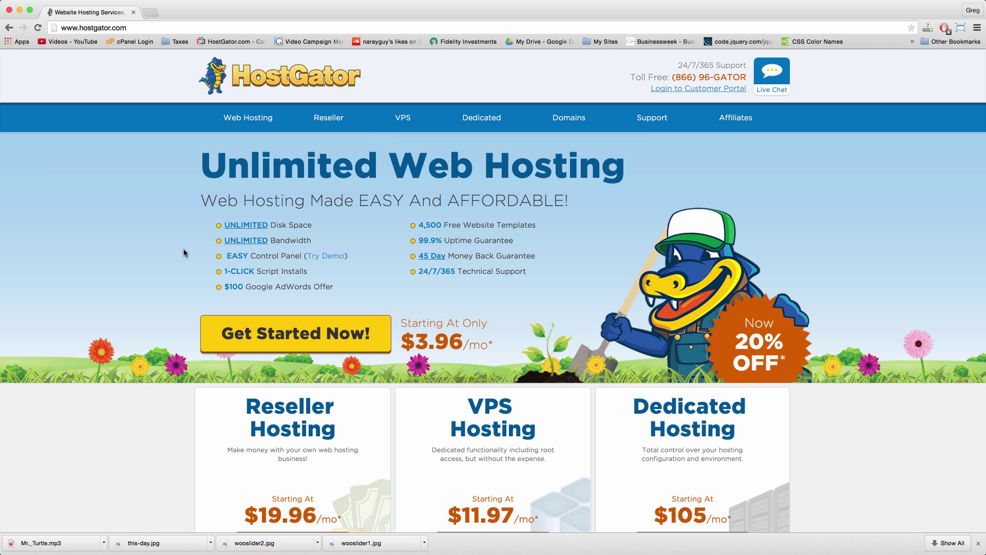
Choose the Hatchling hosting plan with a 1-month billing cycle and start signing up
left_click(248, 118)
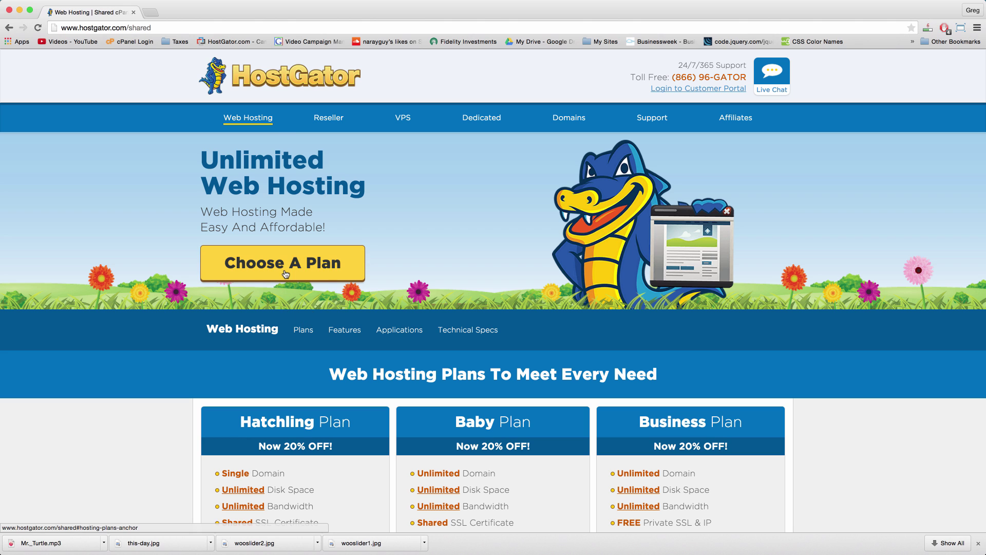
left_click(286, 274)
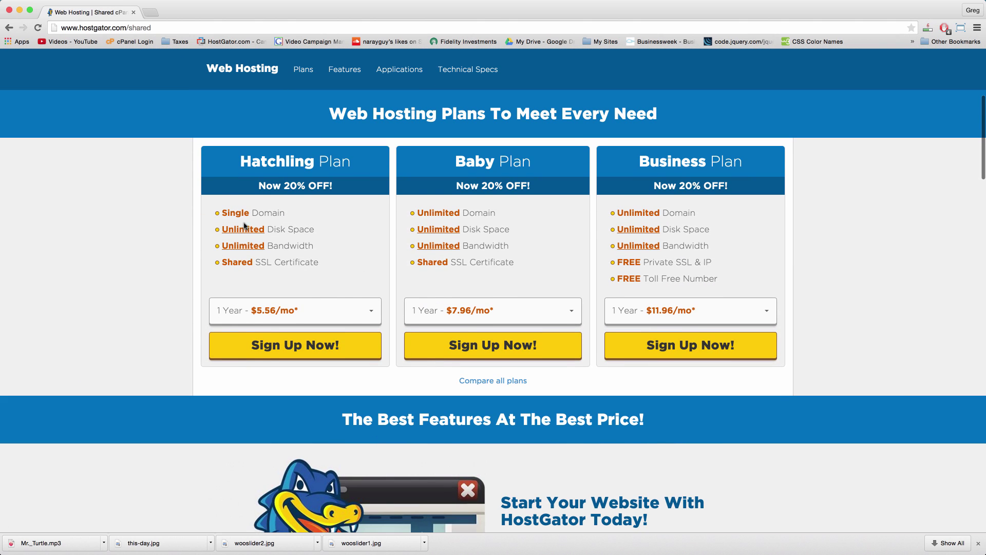
left_click(363, 311)
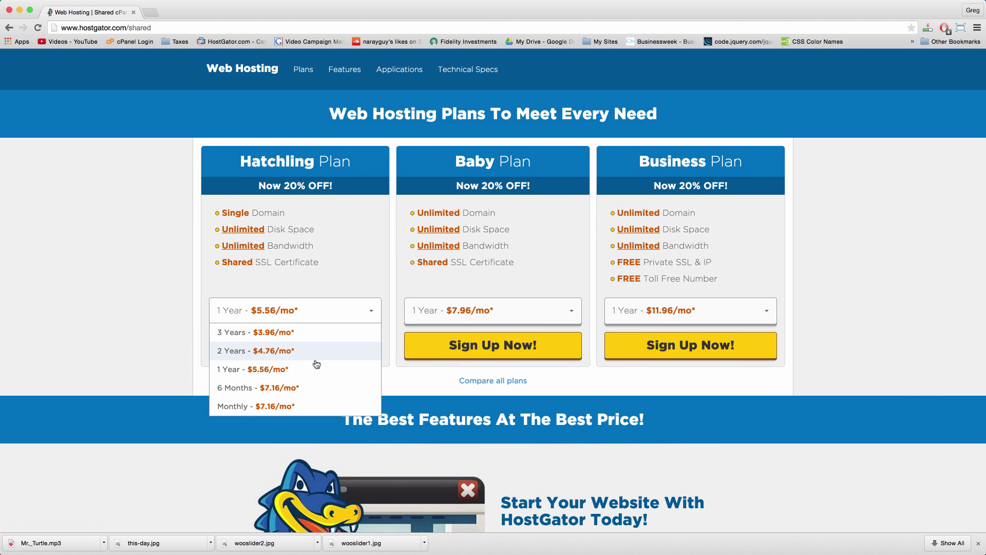
left_click(246, 407)
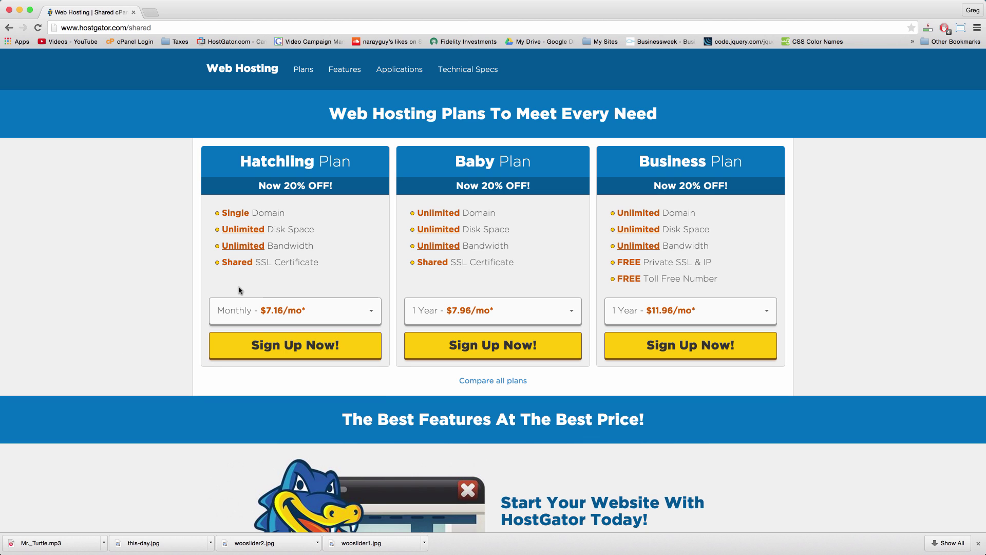
left_click(287, 347)
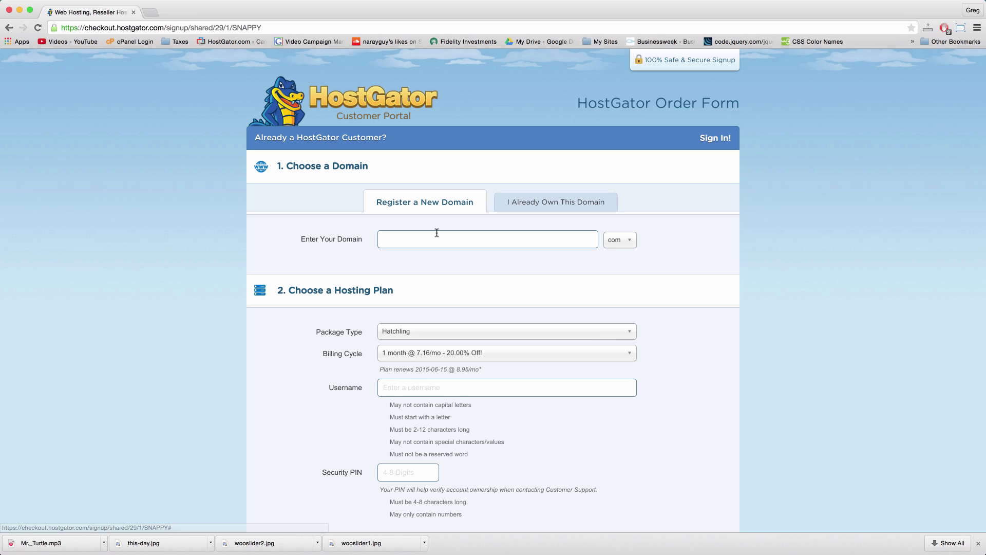
Order hosting for an already-owned domain and enter the hosting username and security PIN
left_click(555, 203)
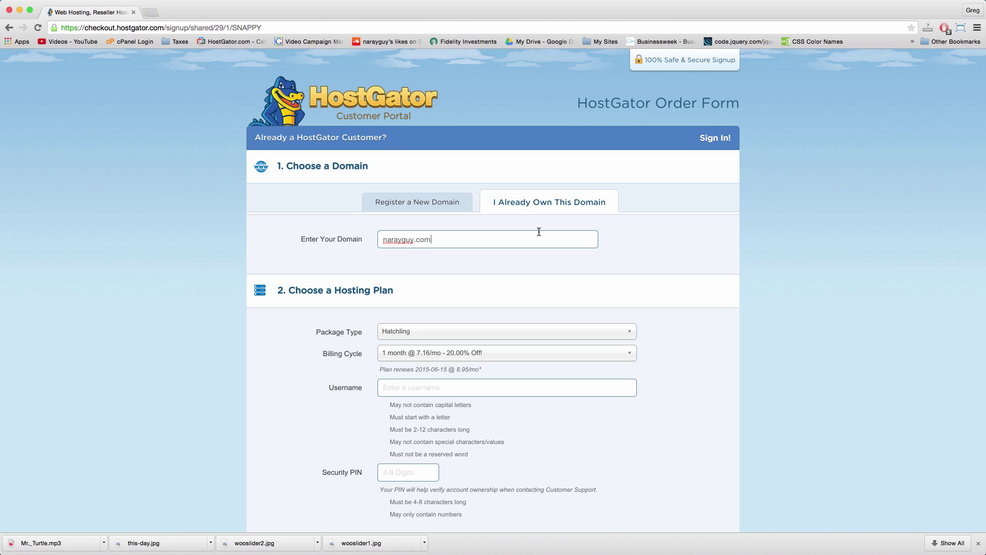
left_click(302, 252)
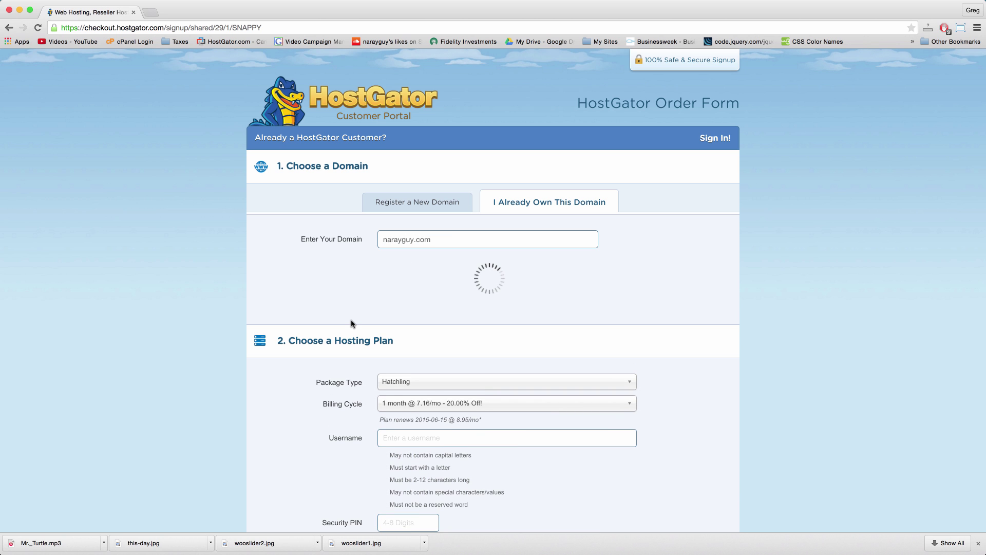
scroll(351, 323, "down", 5)
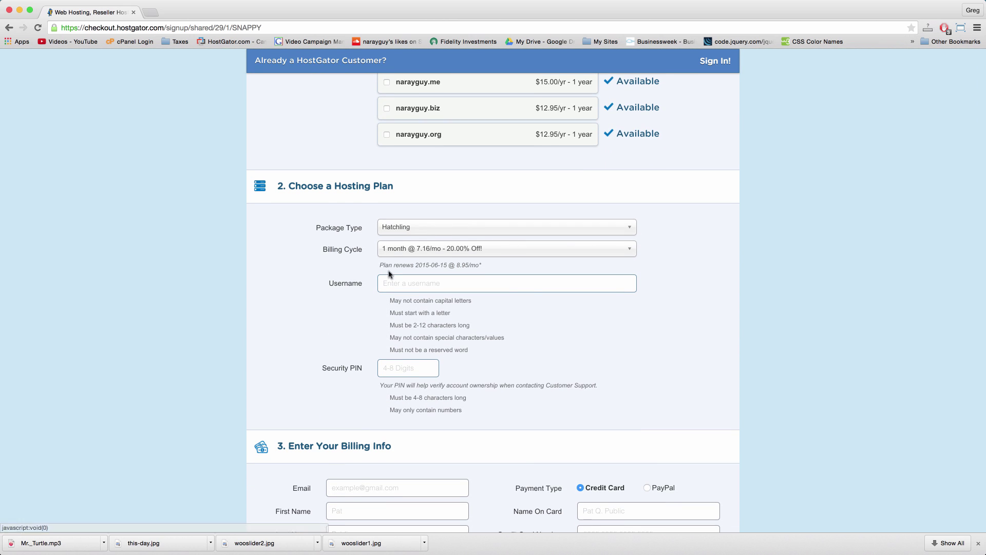
left_click(410, 286)
key("Tab")
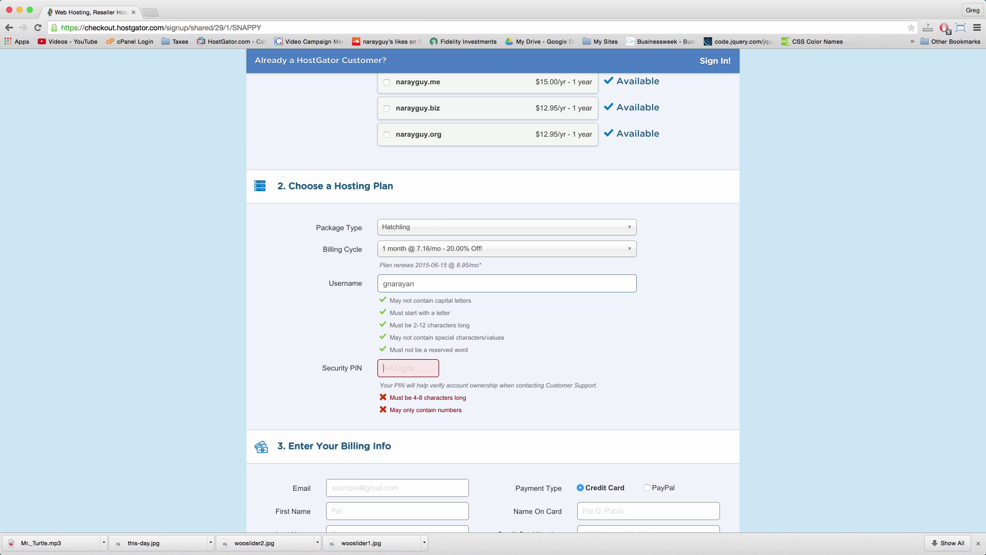
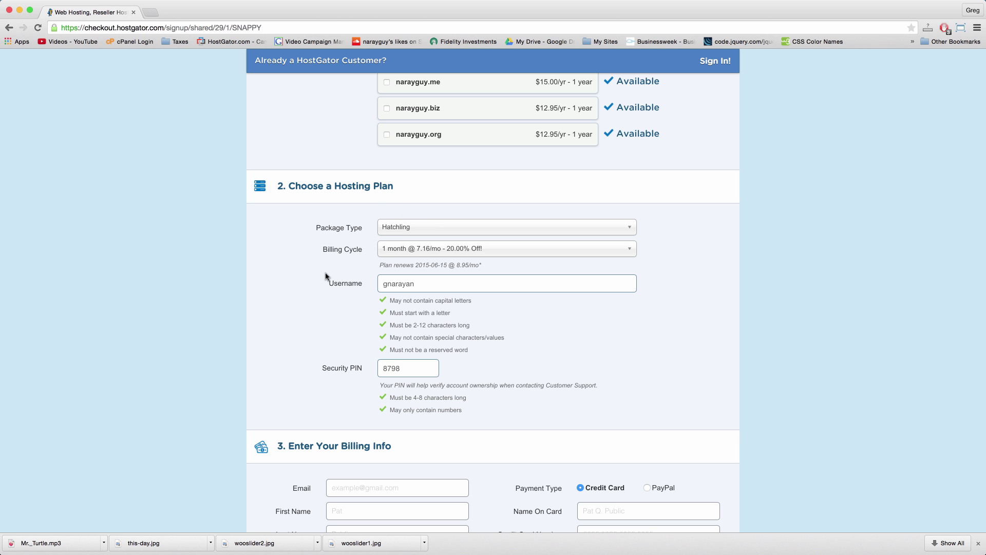
Keep credit card as the payment type and remove the SiteLock and Site Backup add-ons
scroll(325, 277, "down", 6)
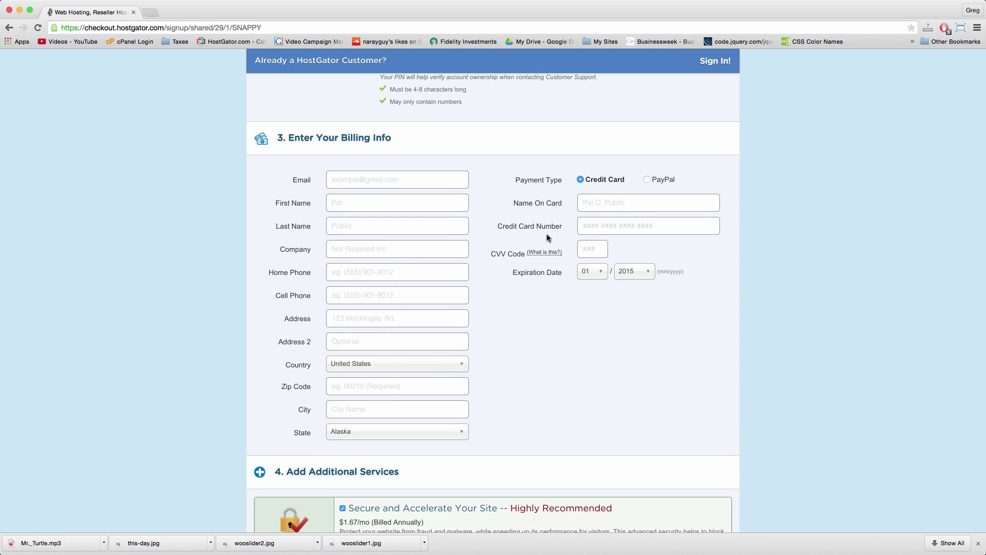
left_click(647, 180)
left_click(598, 180)
scroll(500, 197, "down", 5)
scroll(501, 196, "down", 3)
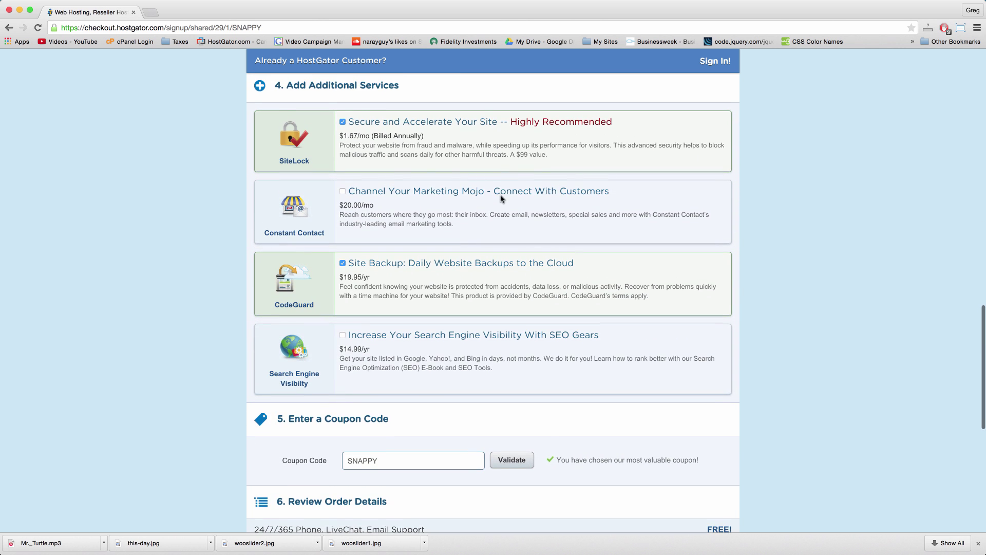
left_click(342, 123)
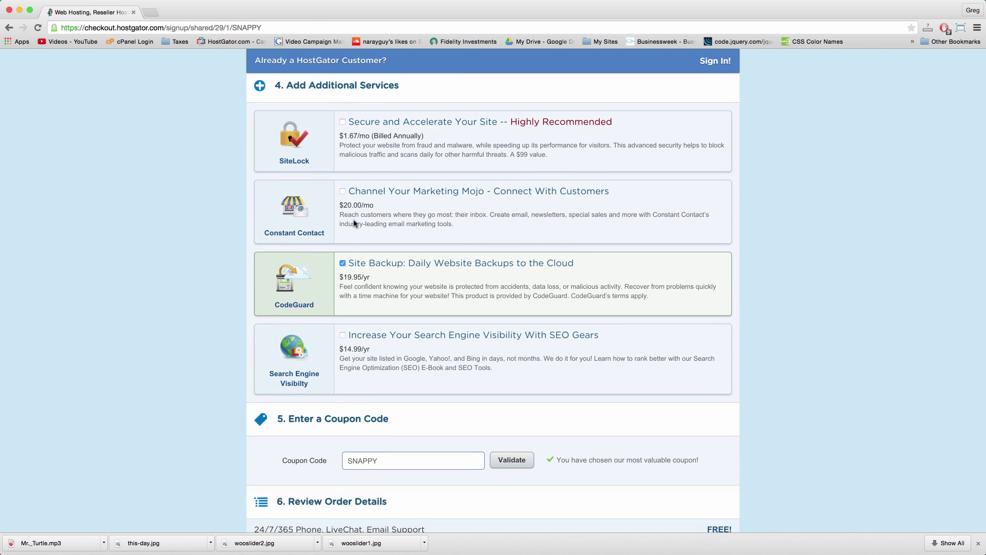
left_click(342, 264)
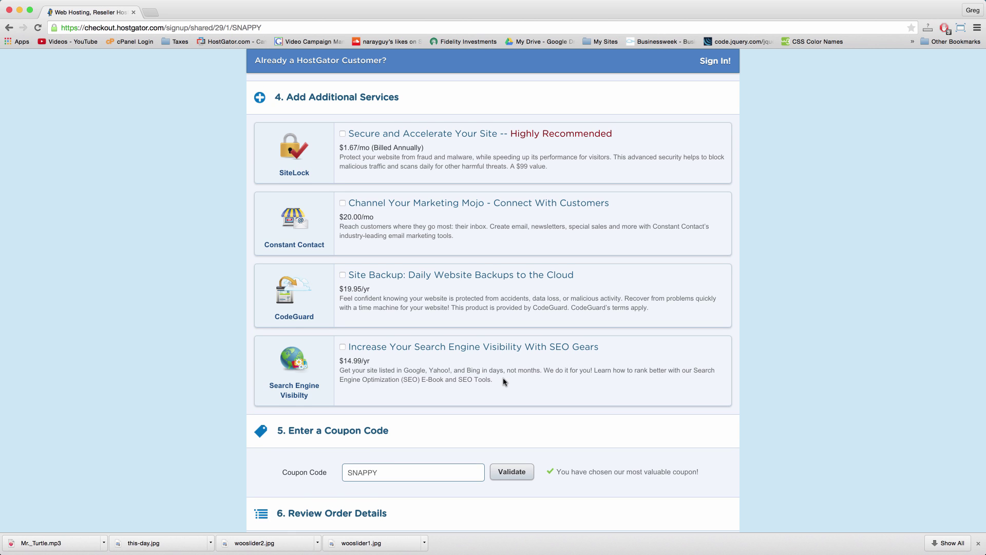
Replace the SNAPPY coupon with coffeemoney for a $0.01 total and agree to the terms
scroll(503, 381, "down", 5)
scroll(504, 381, "down", 2)
double_click(358, 292)
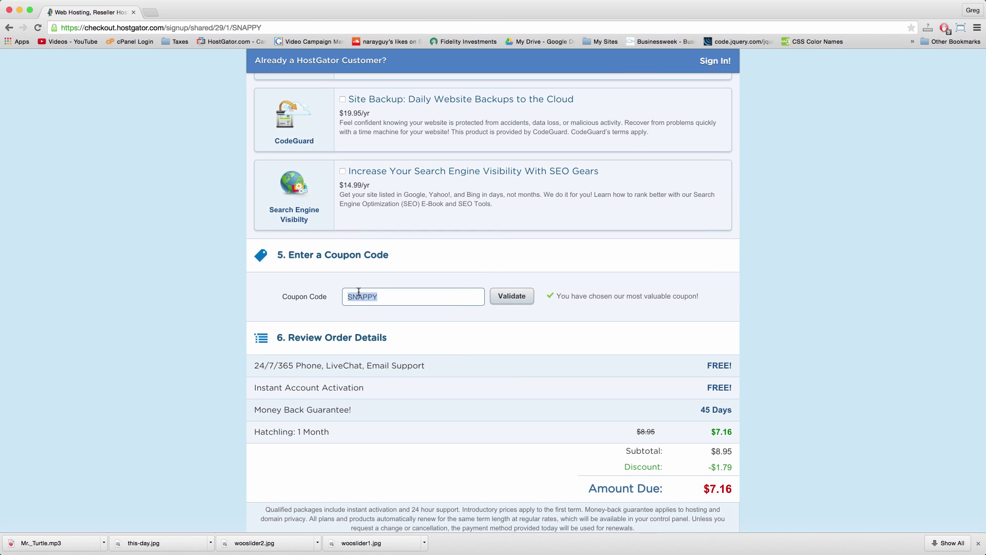
type("coffeemoney")
left_click(509, 301)
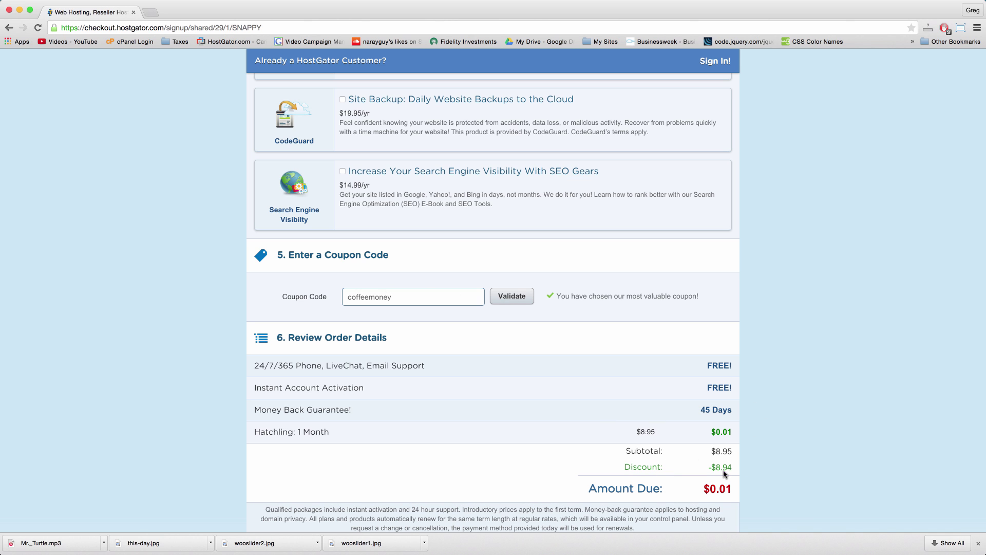
scroll(661, 403, "down", 5)
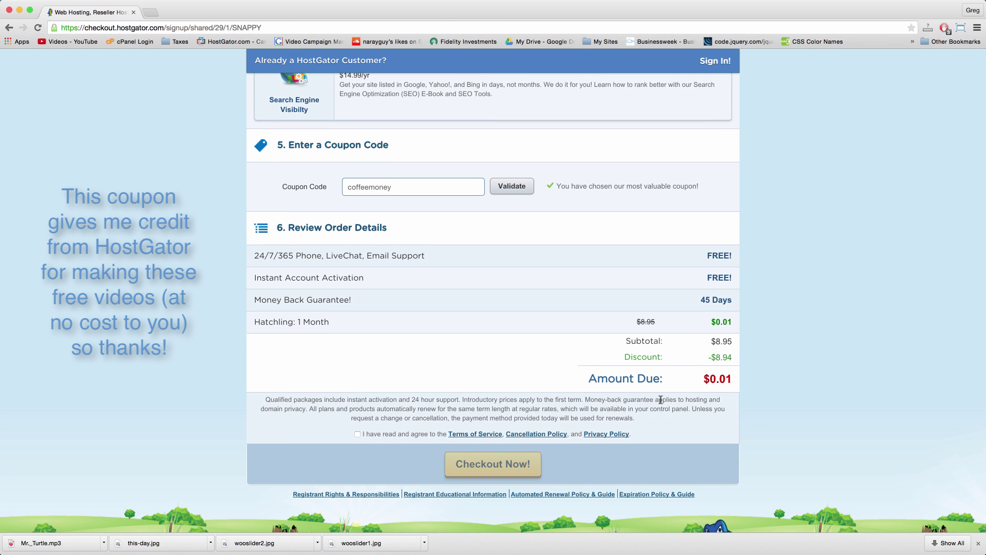
scroll(661, 400, "down", 4)
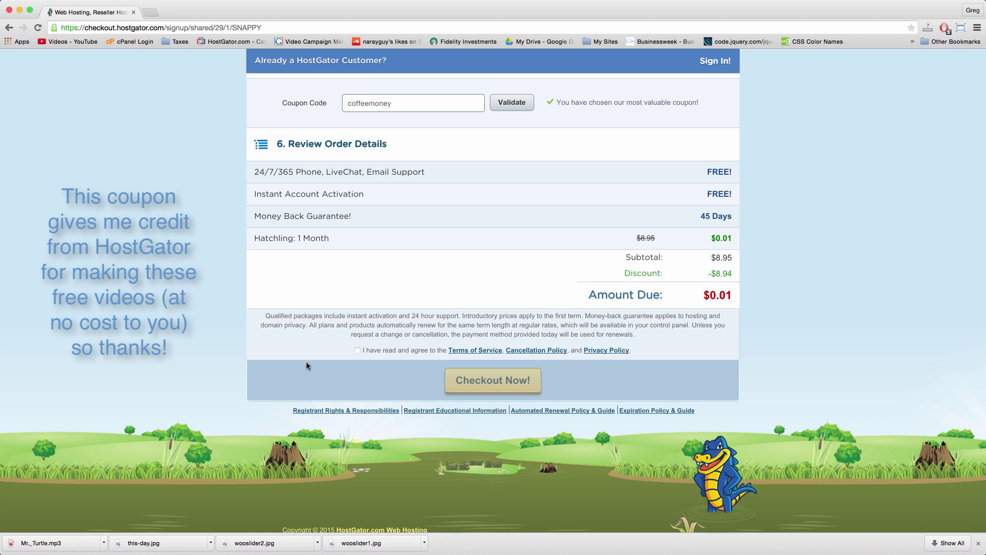
left_click(358, 351)
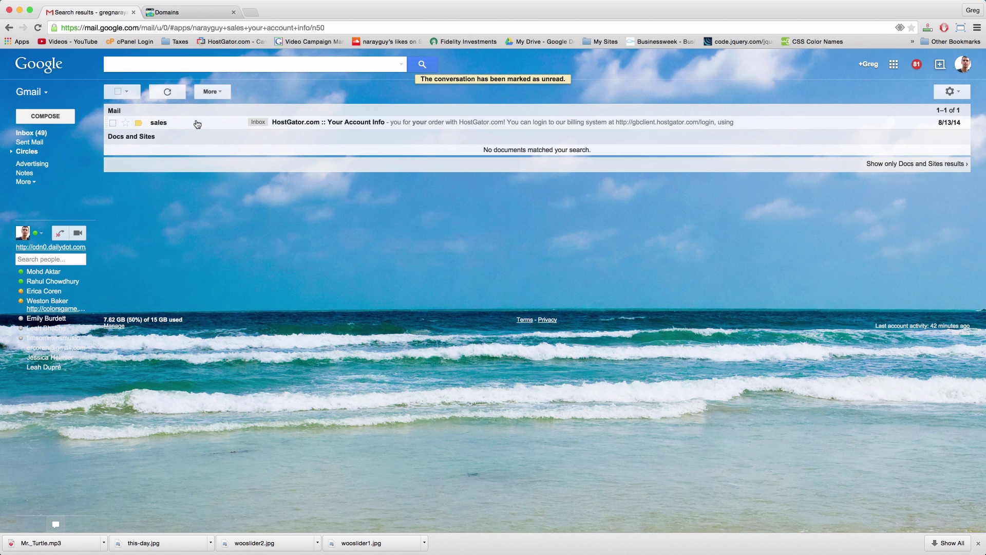
Open HostGator's 'Your Account Info' email and un-bold the guide's step 1a connect-domain line
left_click(197, 123)
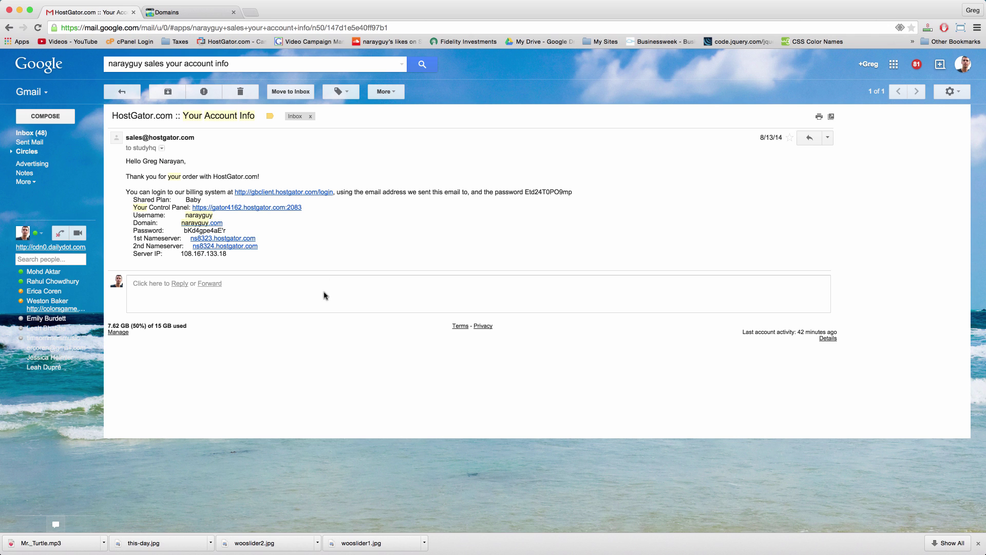
key("super+Tab")
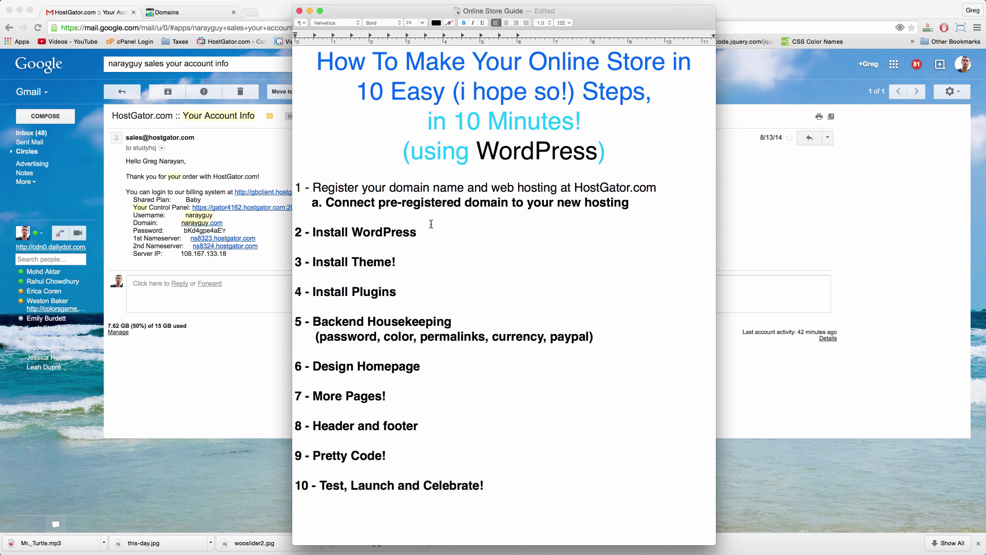
triple_click(372, 202)
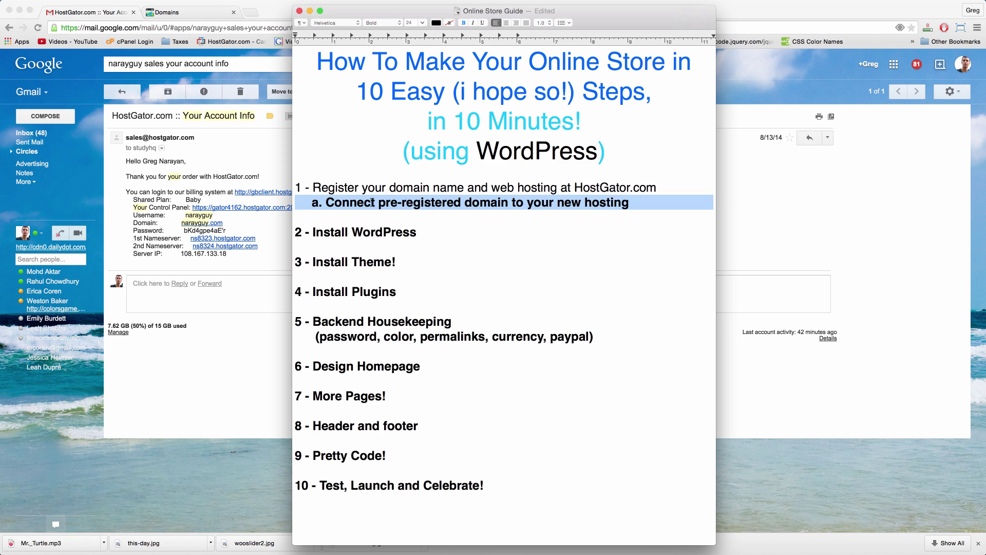
key("super+b")
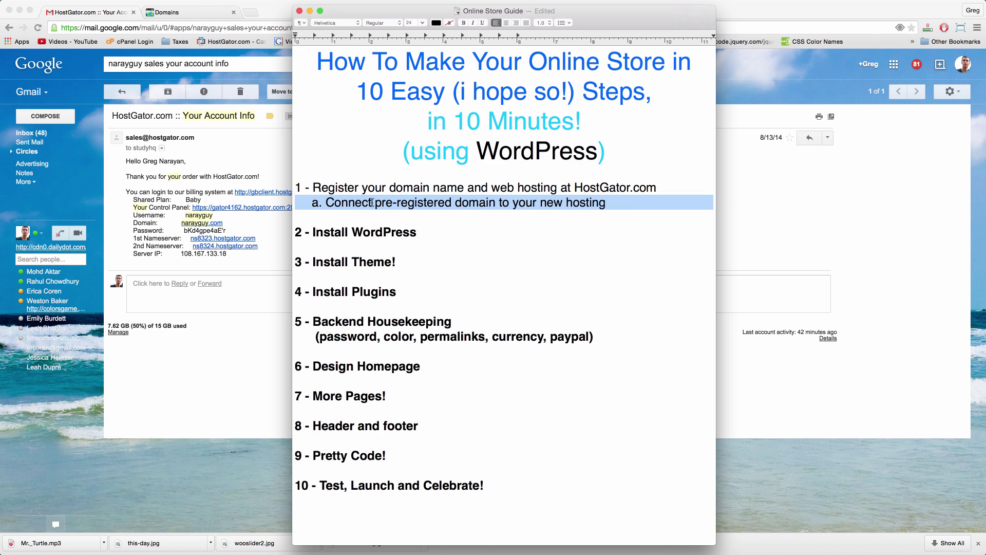
left_click(263, 186)
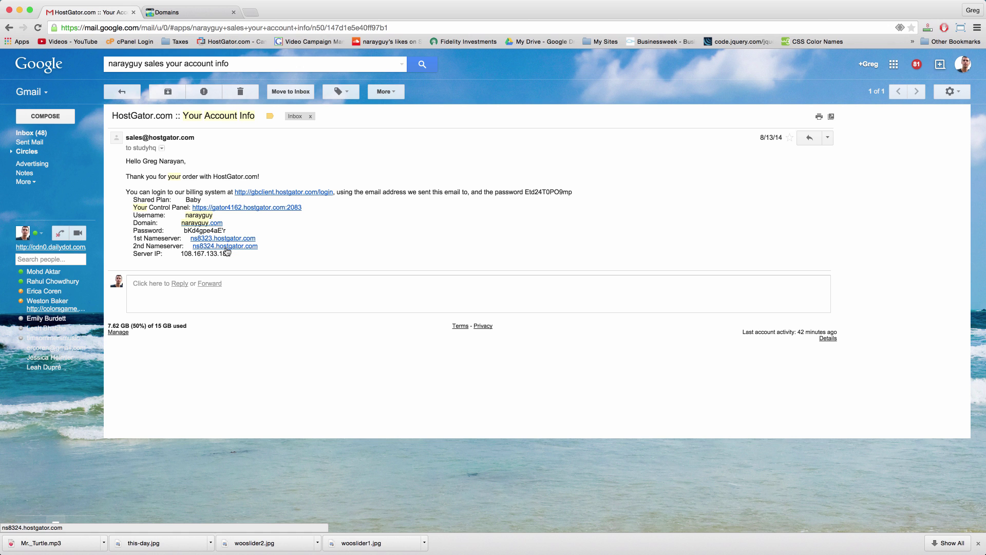
Confirm CANCATS.COM uses nameservers NS119.HOSTGATOR.COM and NS120.HOSTGATOR.COM, then close the nameserver dialog
left_click(204, 17)
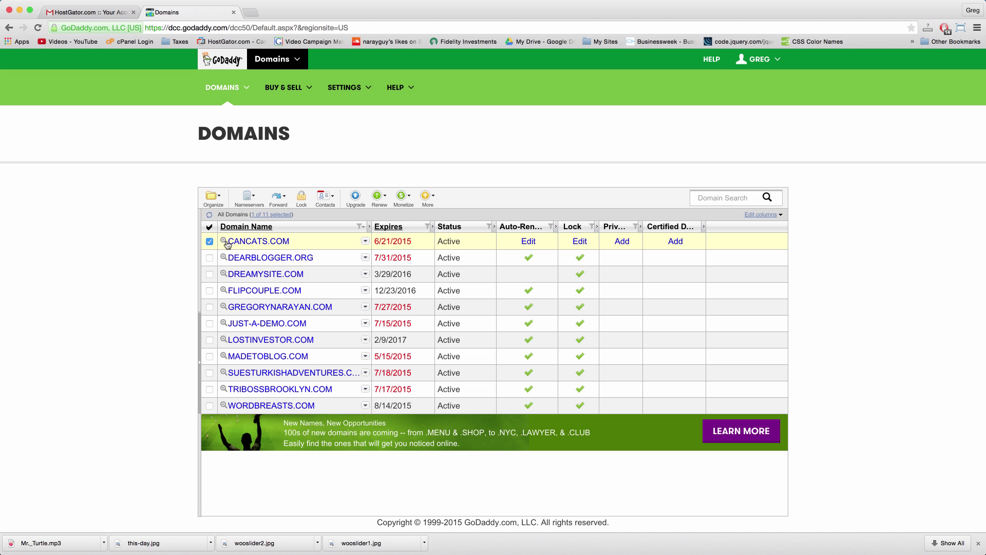
left_click(249, 197)
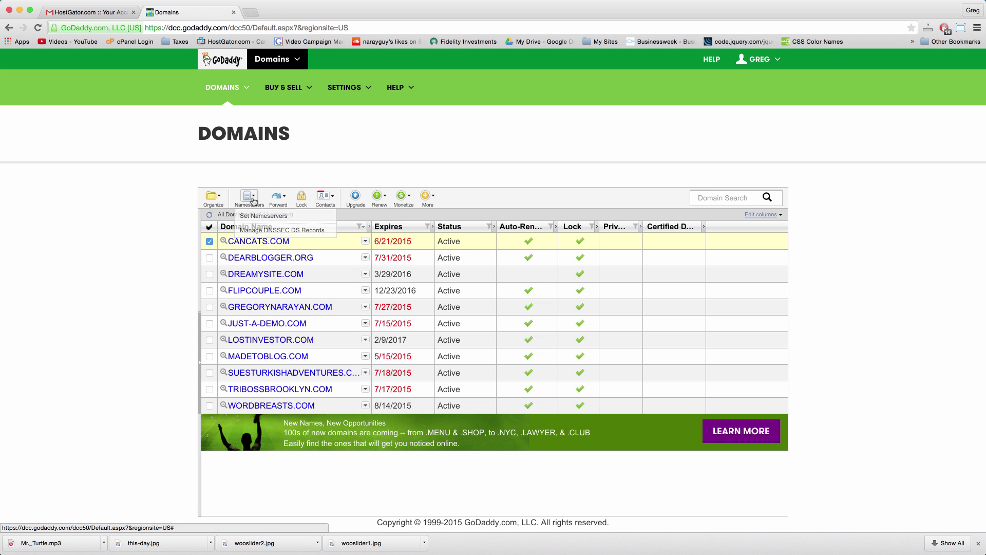
left_click(255, 216)
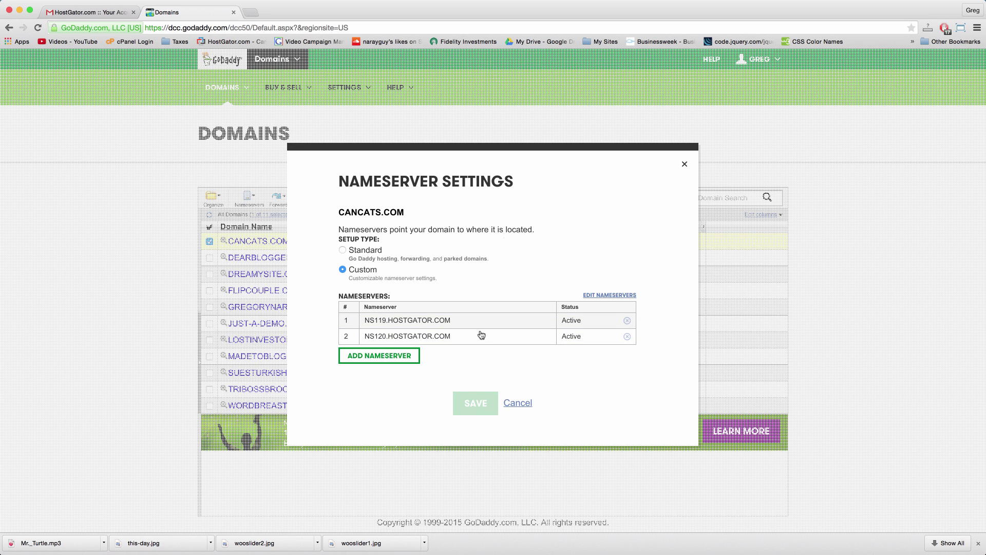
left_click(684, 165)
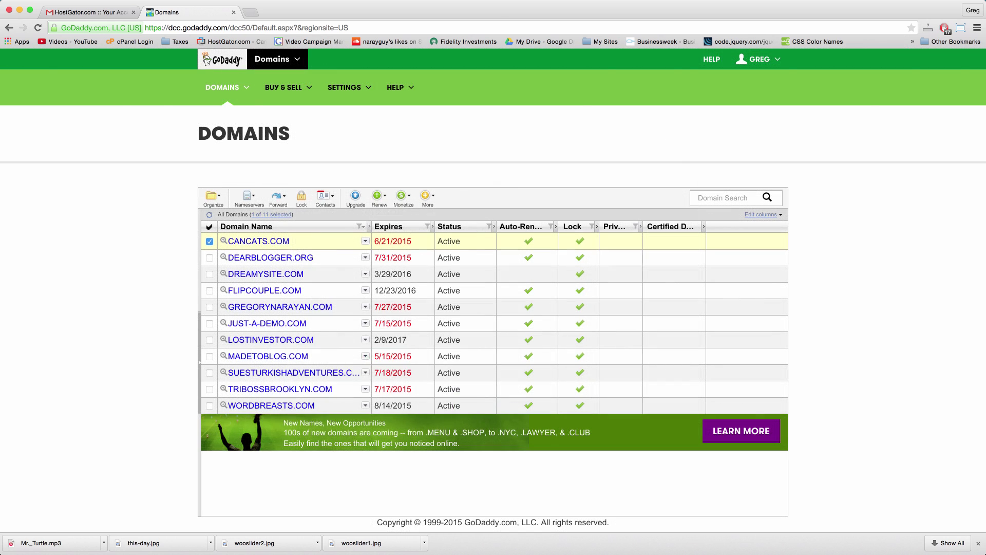
Un-bold the guide's '2 - Install WordPress' line and copy the account password from the HostGator email
left_click(78, 12)
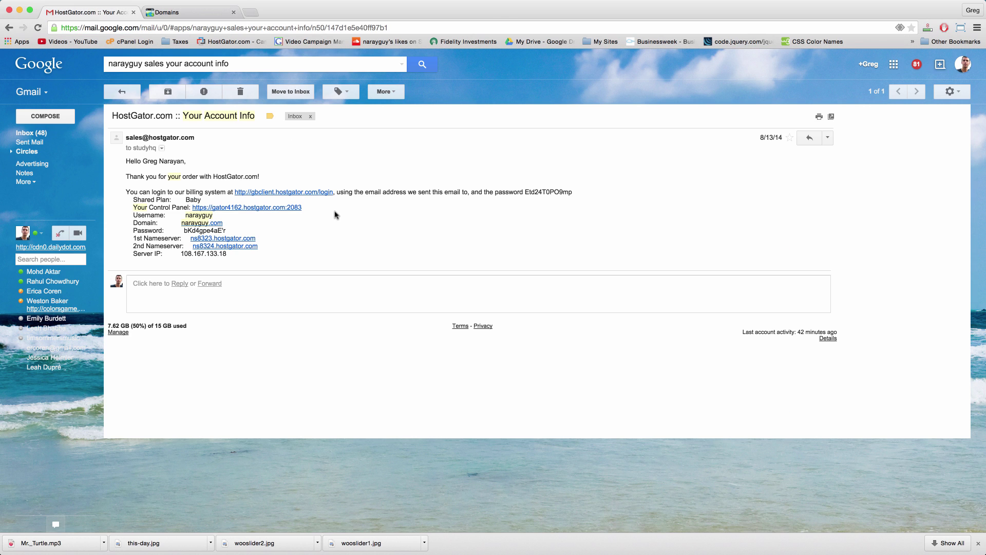
key("super+Tab")
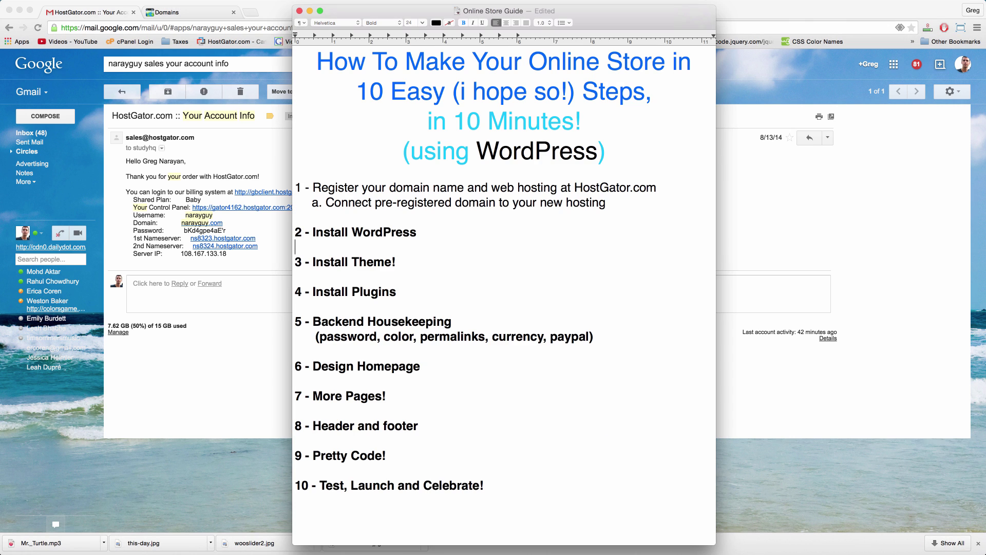
triple_click(329, 229)
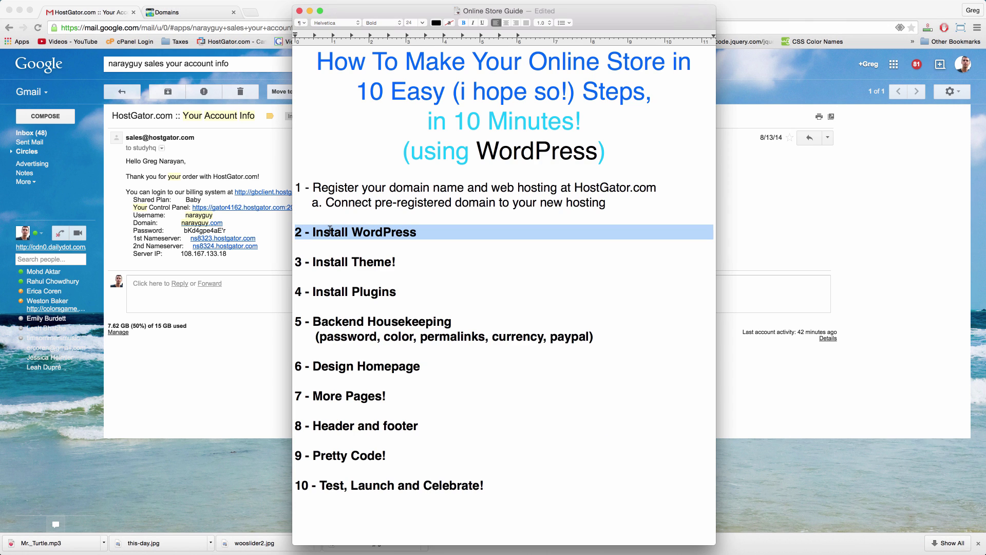
key("super+b")
left_click(283, 239)
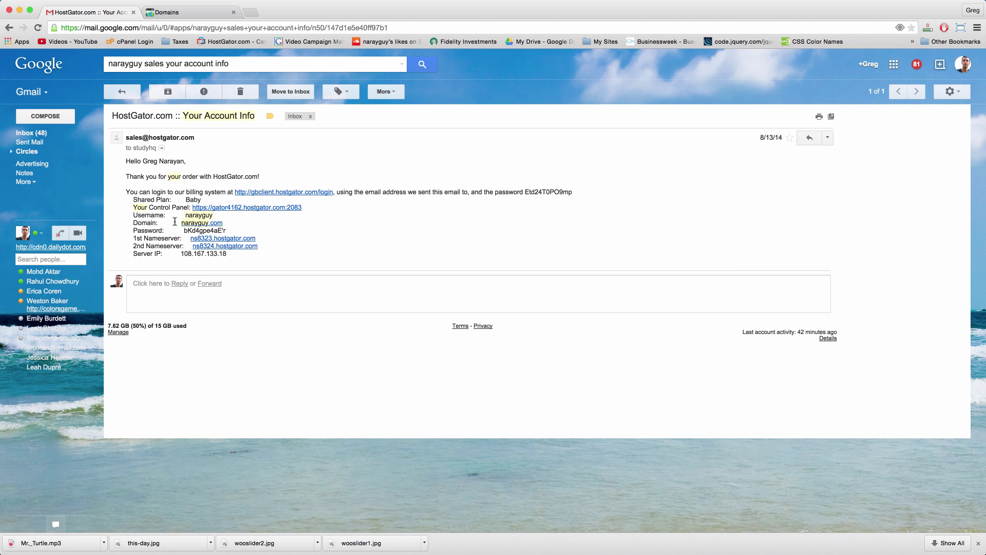
double_click(199, 230)
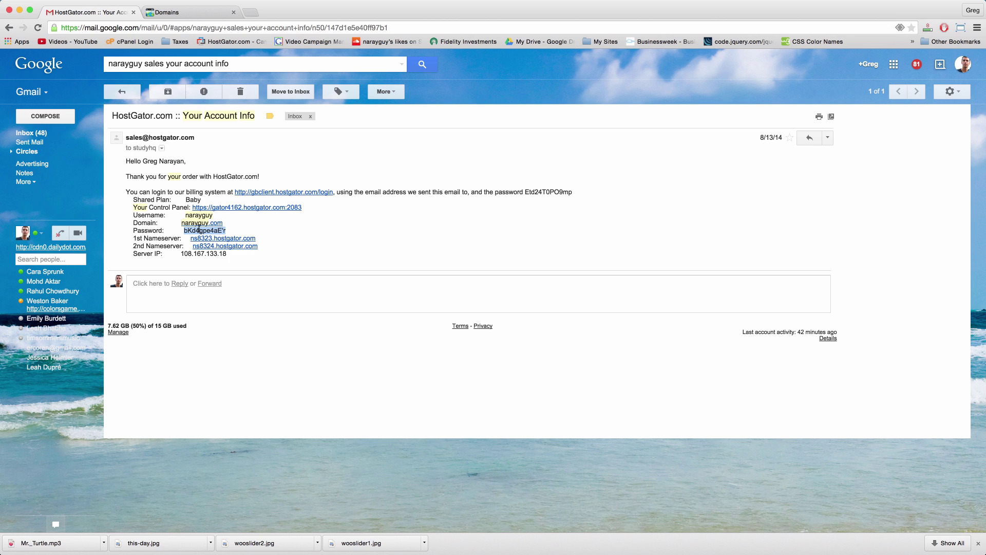
right_click(199, 231)
Log in to cPanel with the account username and password
left_click(208, 234)
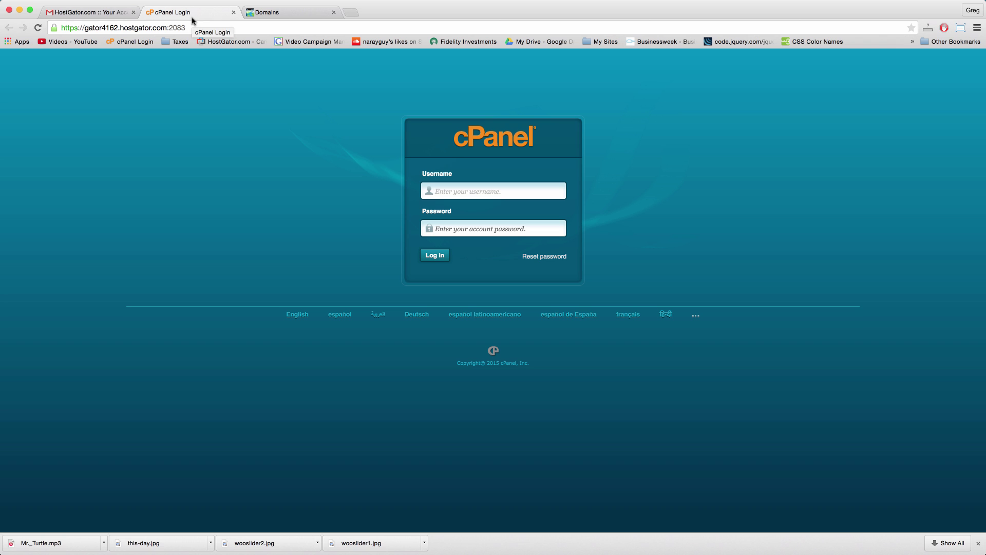
type("g")
type("narayan")
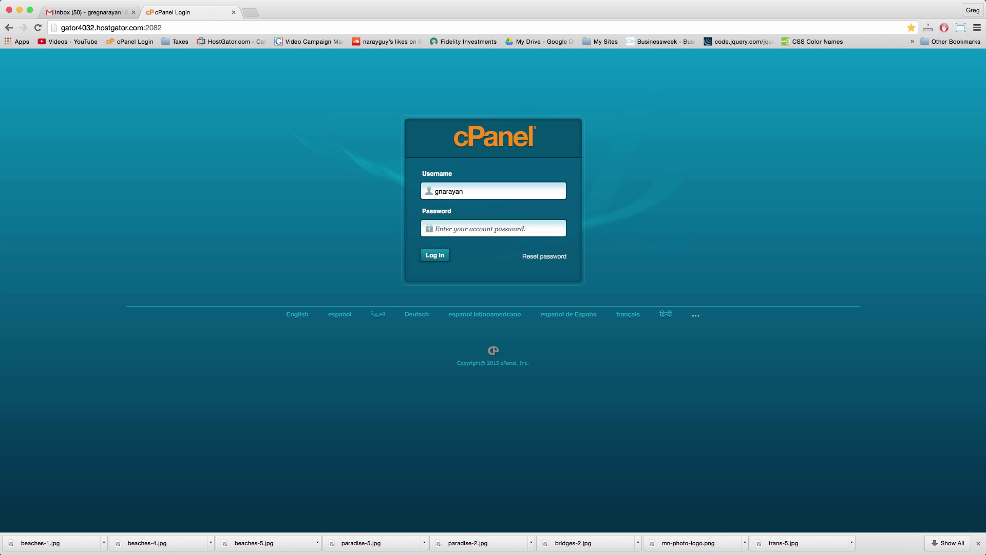
key("Tab")
type("••")
key("Return")
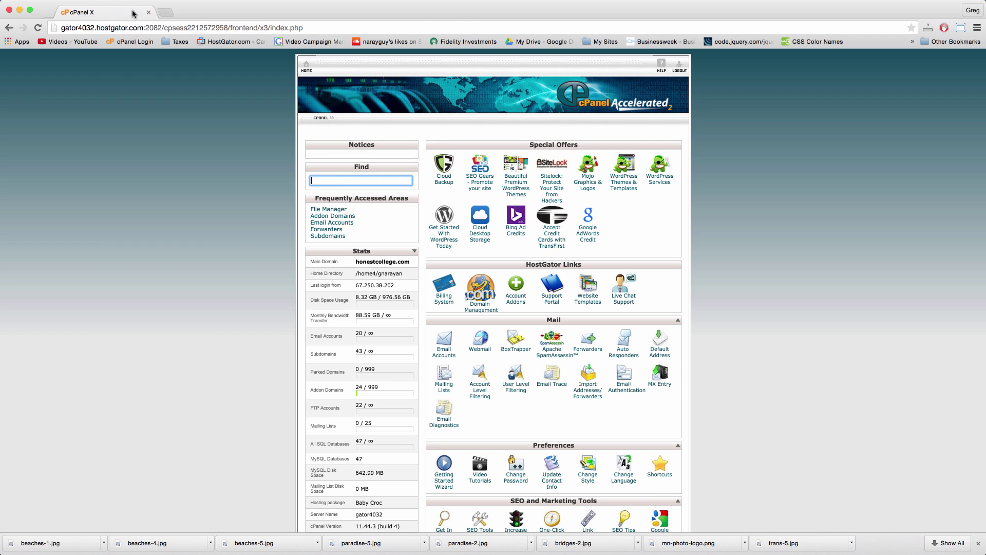
Close the Gmail tab and launch QuickInstall from cPanel's Software section
left_click(133, 12)
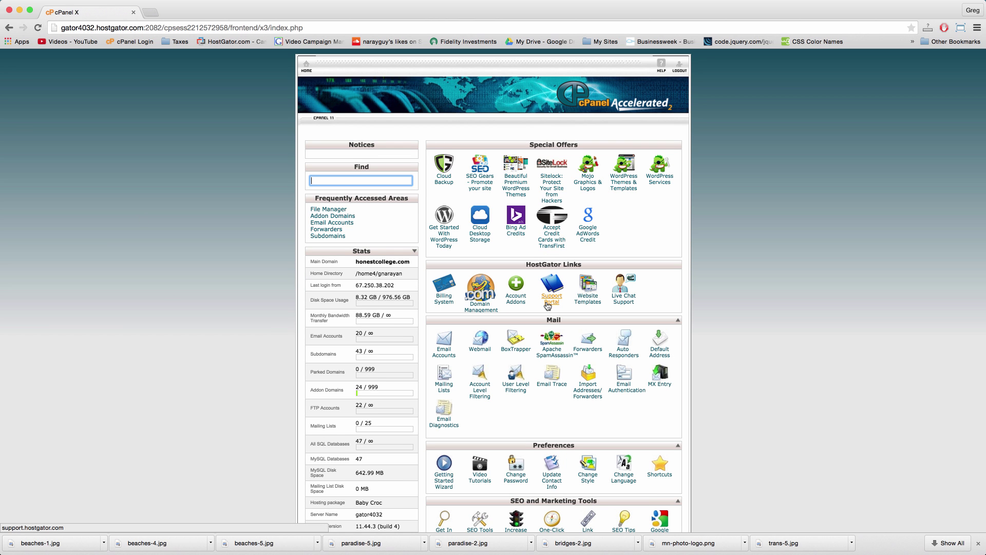
scroll(547, 306, "down", 5)
scroll(548, 305, "down", 10)
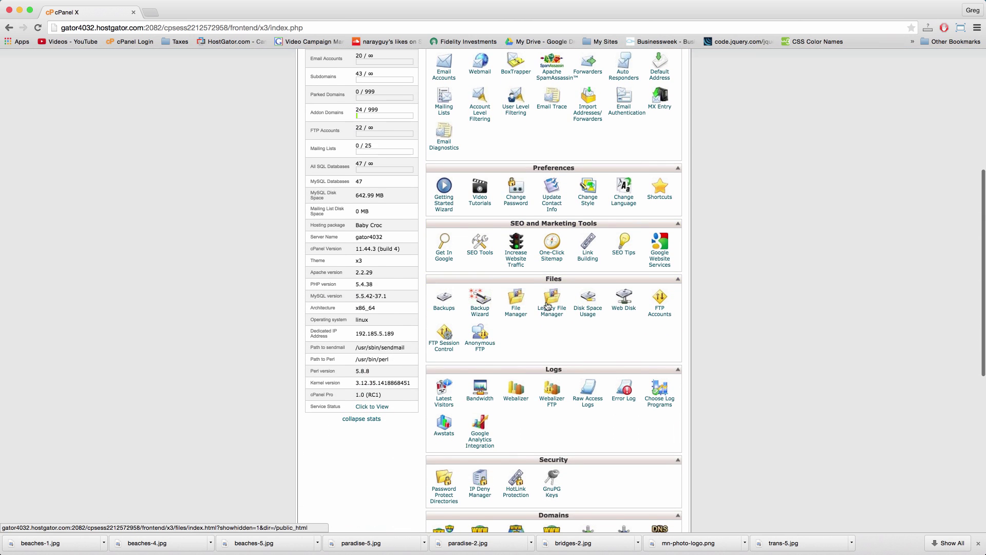
scroll(547, 306, "down", 6)
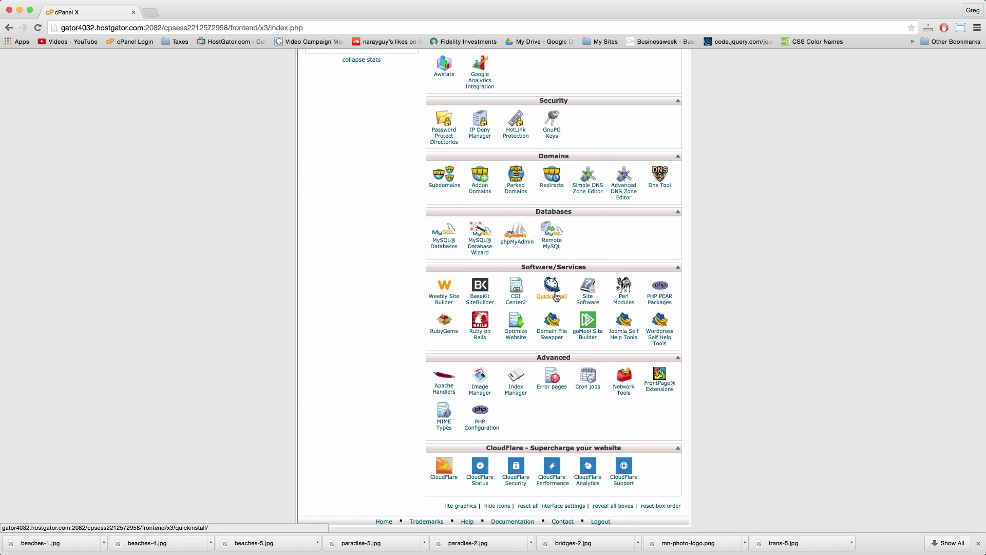
left_click(556, 297)
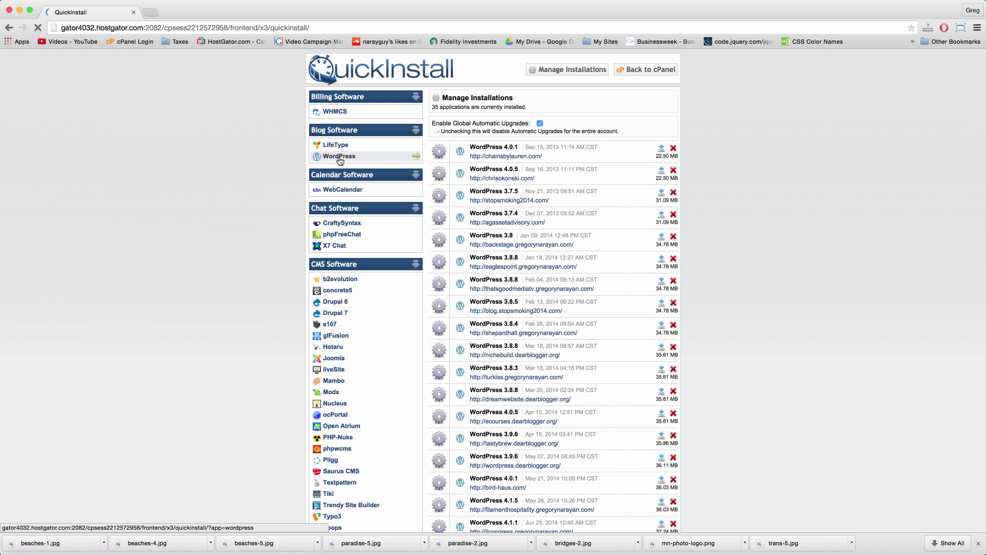
Choose WordPress in QuickInstall and set narayguy.com as the install domain
left_click(339, 157)
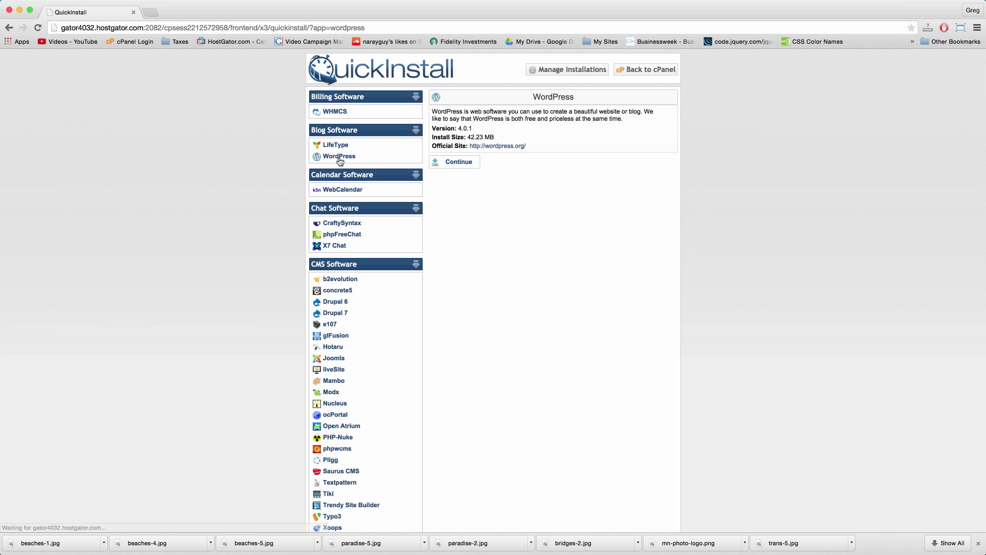
left_click(464, 162)
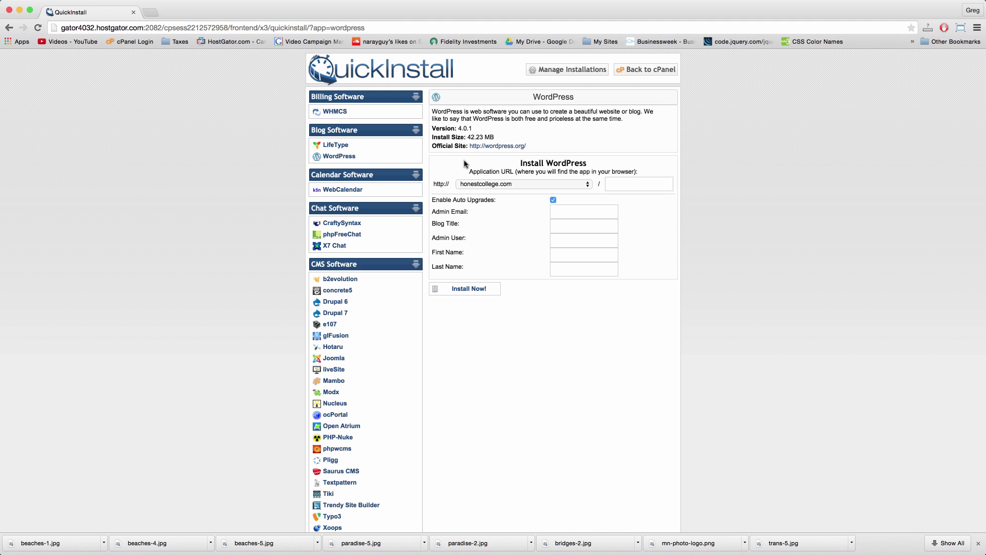
left_click(552, 188)
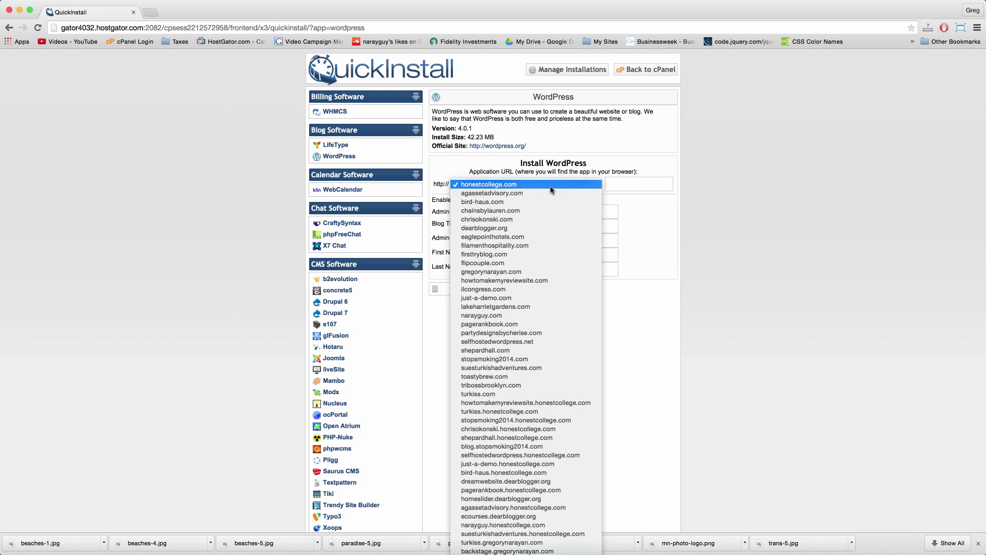
left_click(506, 317)
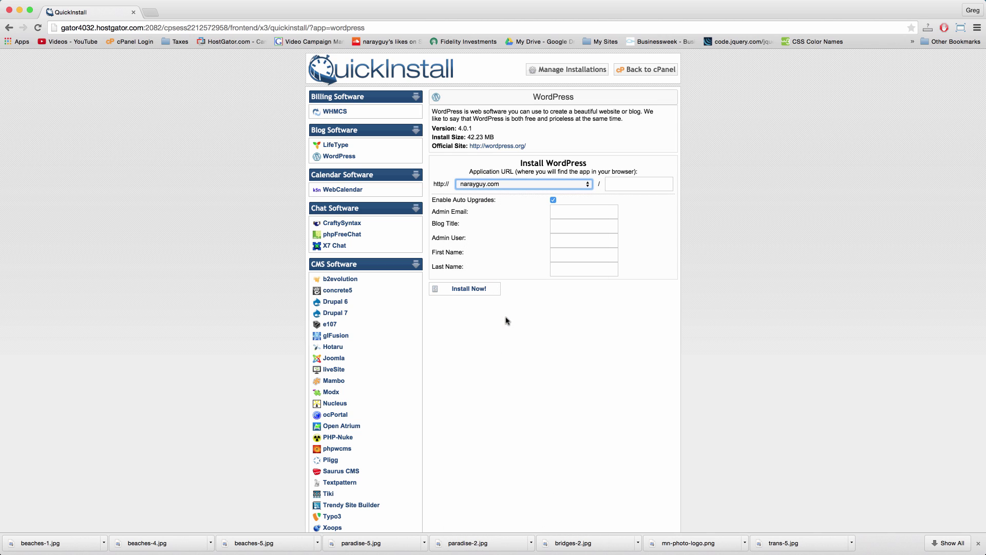
left_click(623, 179)
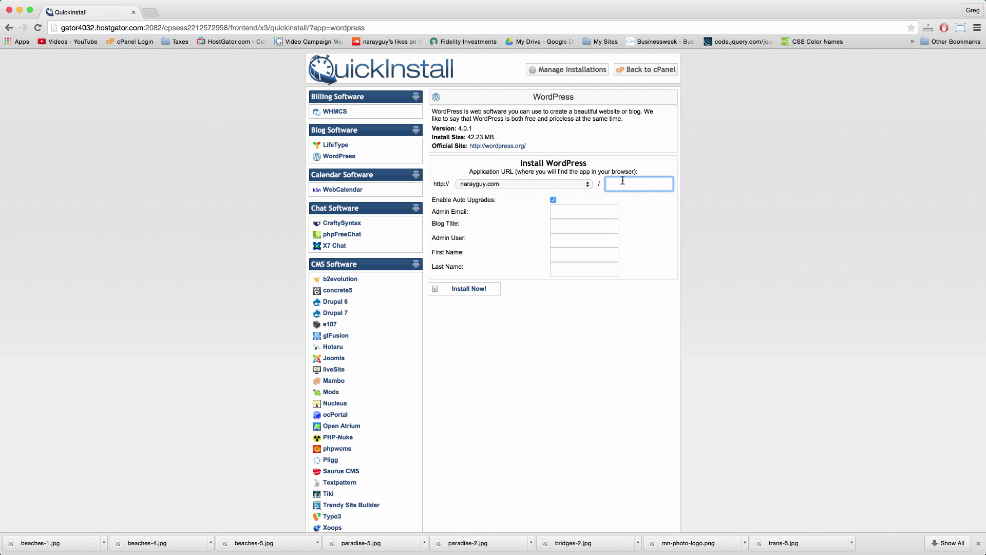
Enter the admin email, blog title 'Storefront' and the admin username
left_click(564, 215)
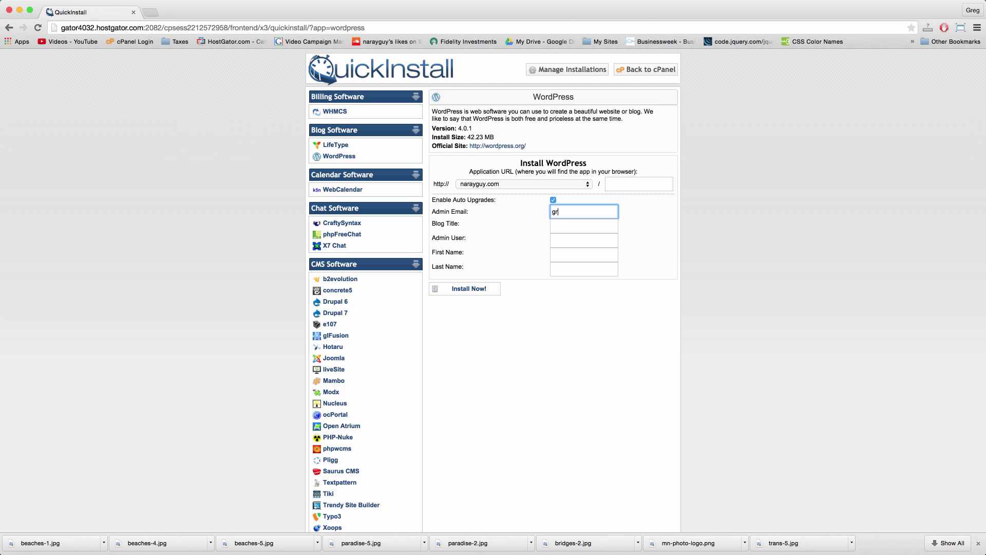
left_click(574, 228)
type("Storefront")
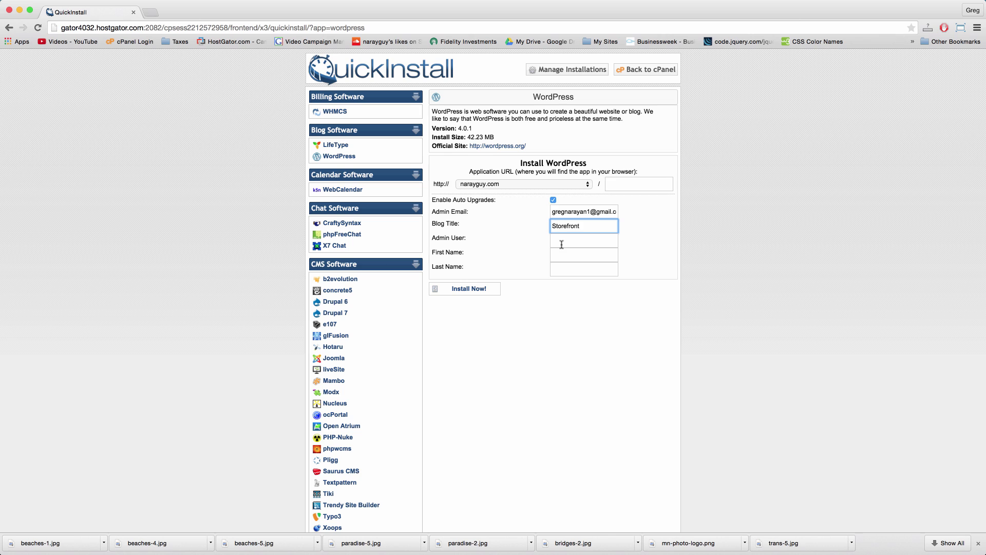
left_click(562, 244)
type("gnarayan")
key("Tab")
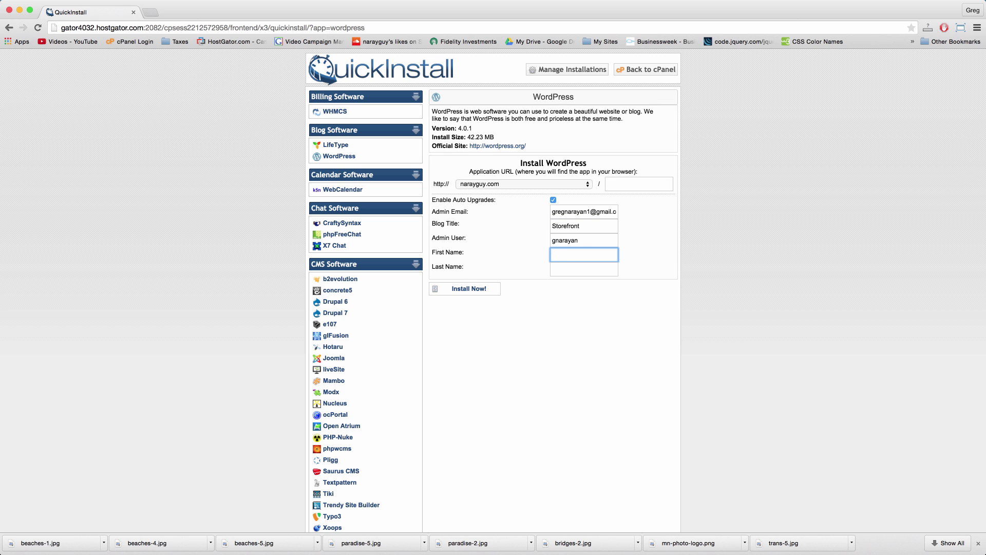
Fill in the first and last name and start the WordPress installation
type("Greg")
key("Tab")
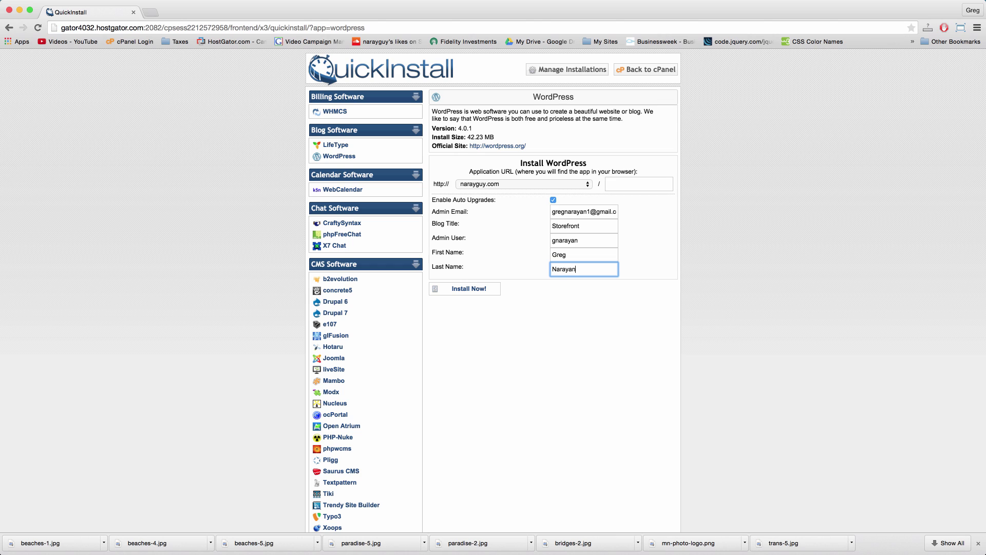
left_click(598, 294)
left_click(468, 288)
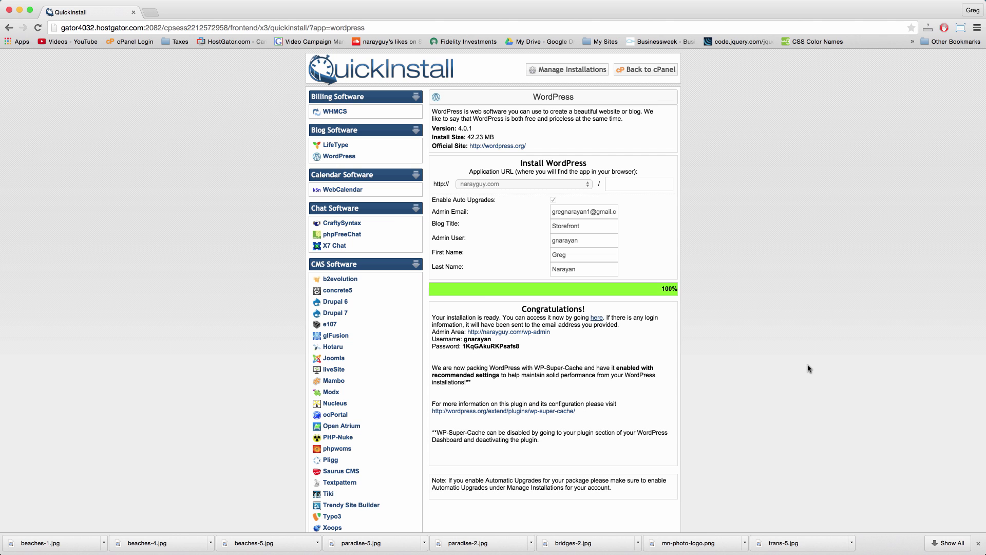
Copy the generated WordPress admin password
double_click(480, 347)
right_click(483, 351)
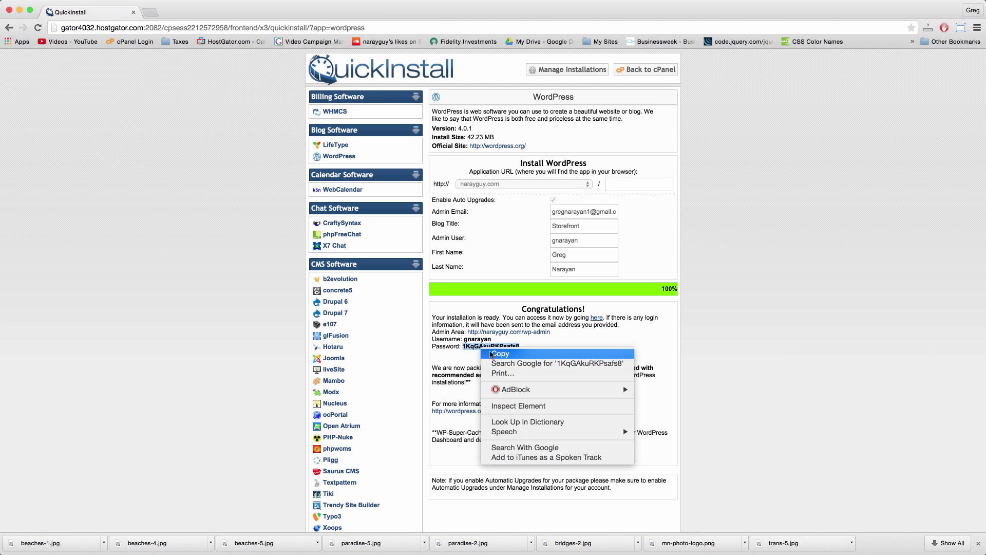
left_click(493, 354)
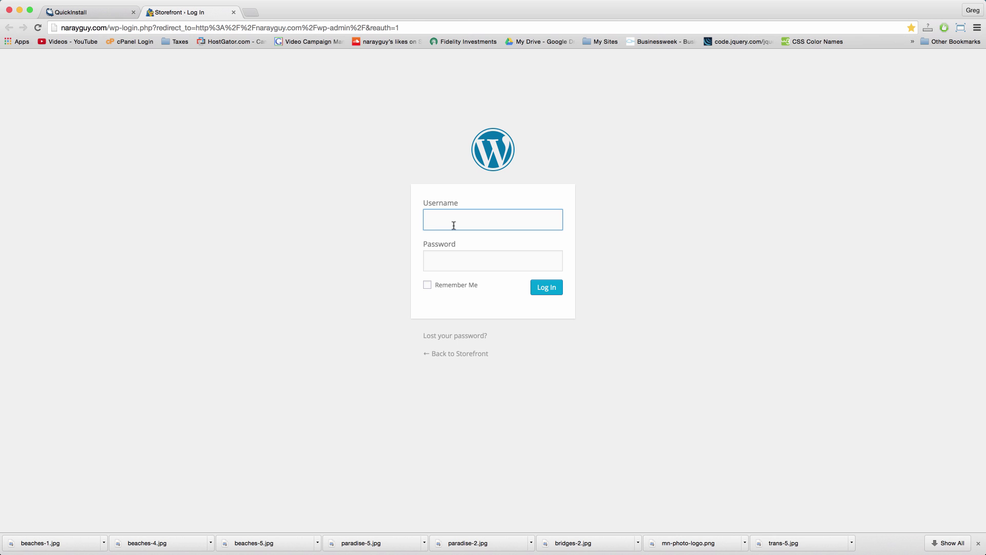
Log in to WordPress with the admin username and the pasted password
type("gnarayan")
key("Tab")
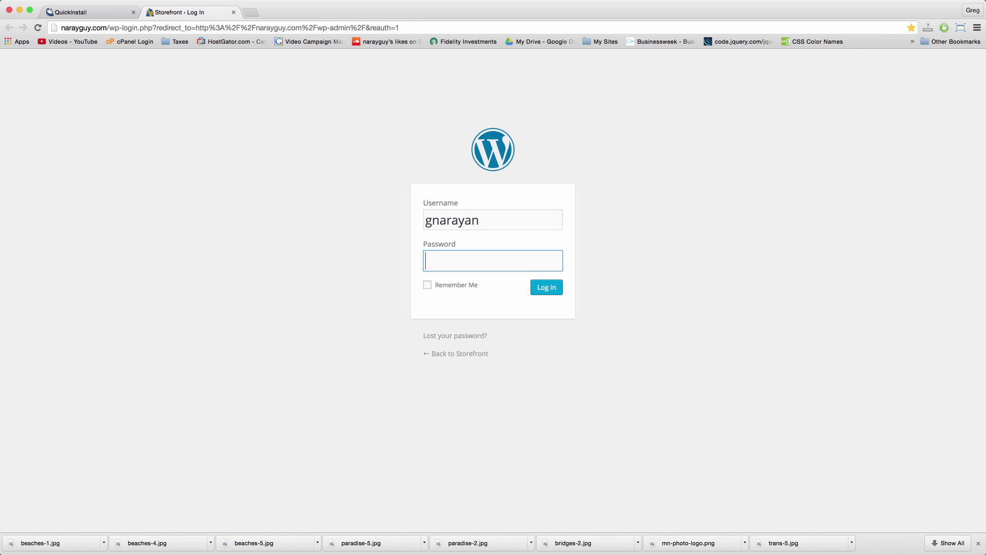
right_click(476, 259)
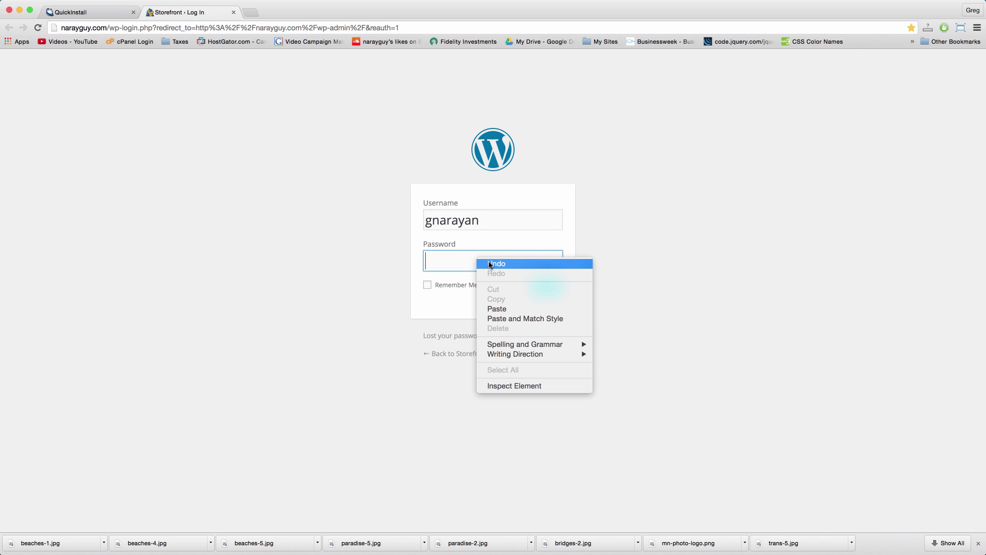
left_click(497, 308)
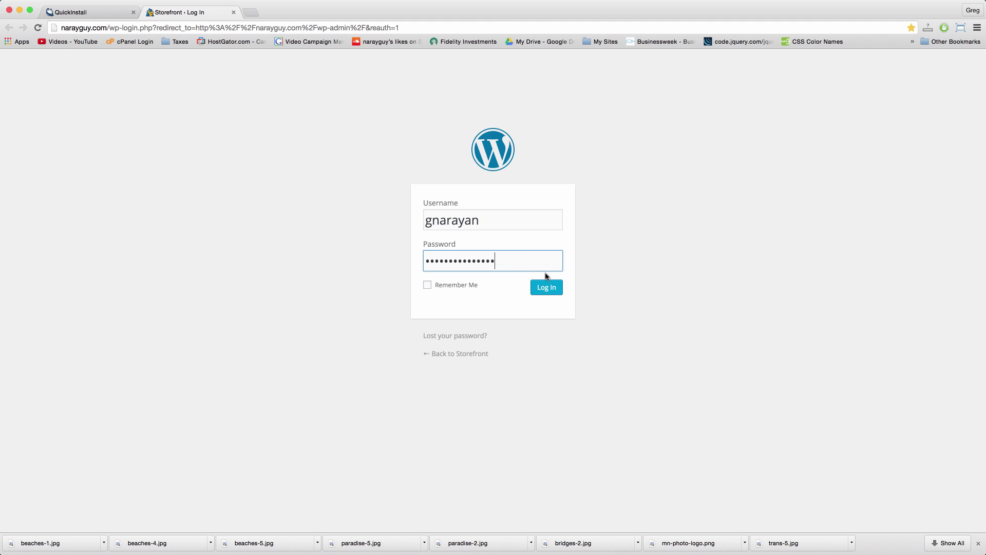
left_click(547, 291)
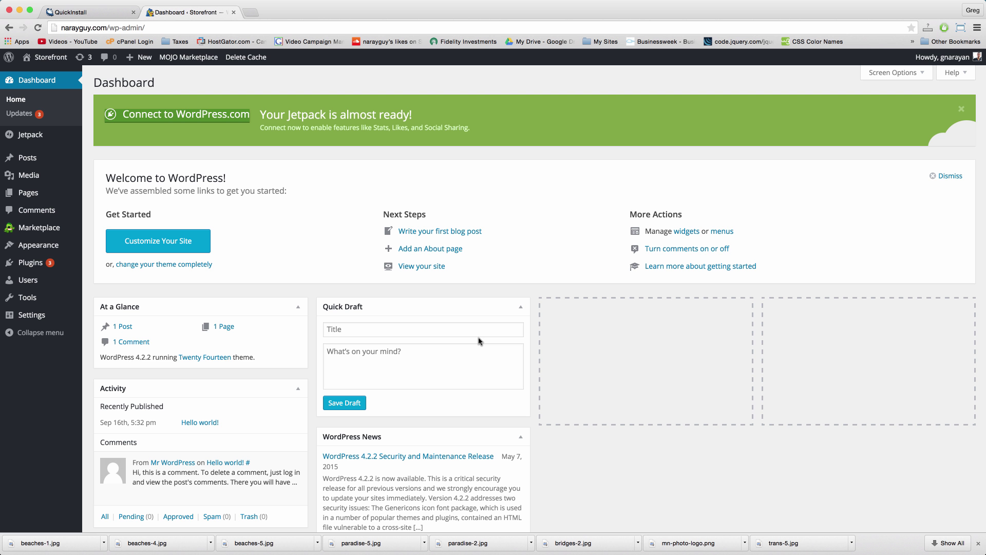
Visit the Storefront site's front page, then return to the Dashboard
mouse_move(50, 60)
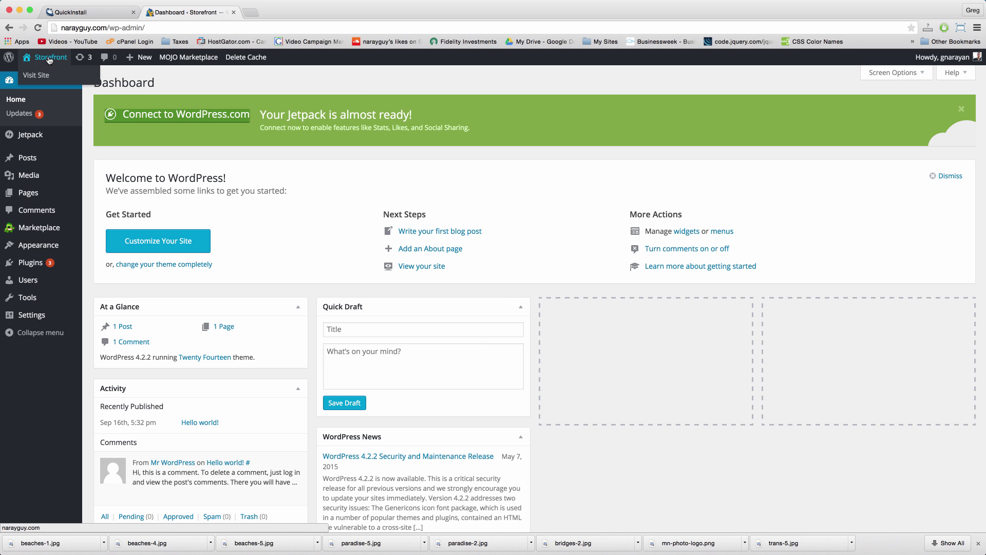
left_click(49, 58)
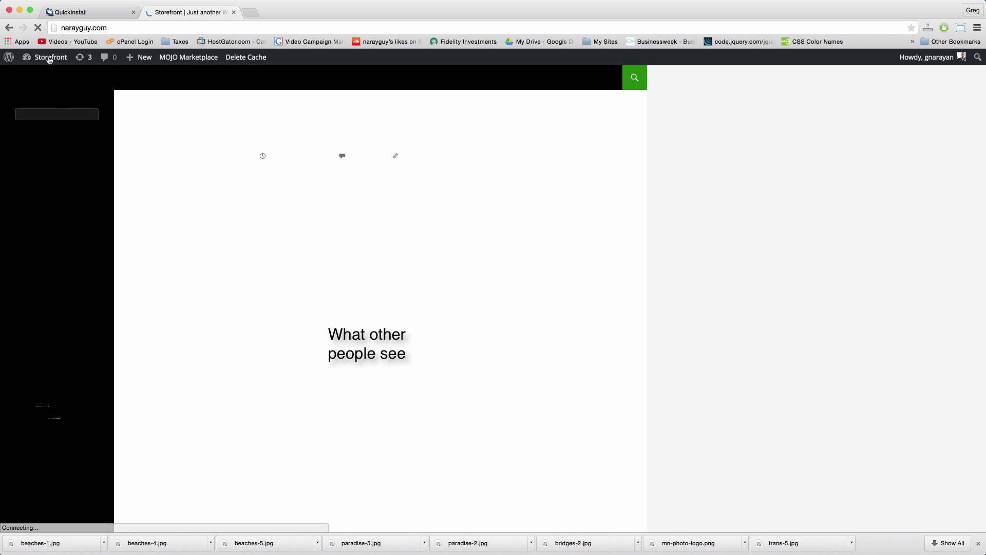
left_click(50, 58)
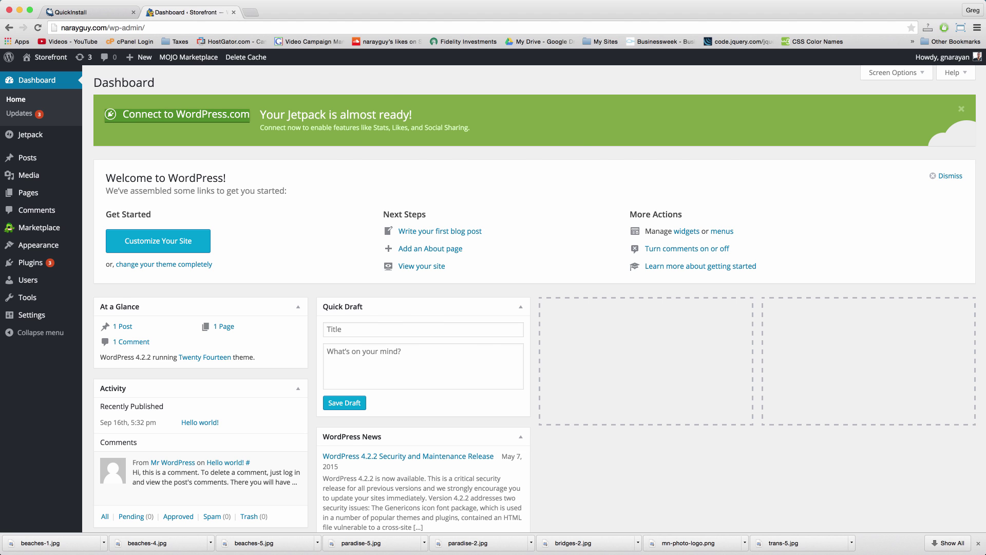
Unbold the '3 - Install Theme' line in the Online Store Guide notes
key("super+Tab")
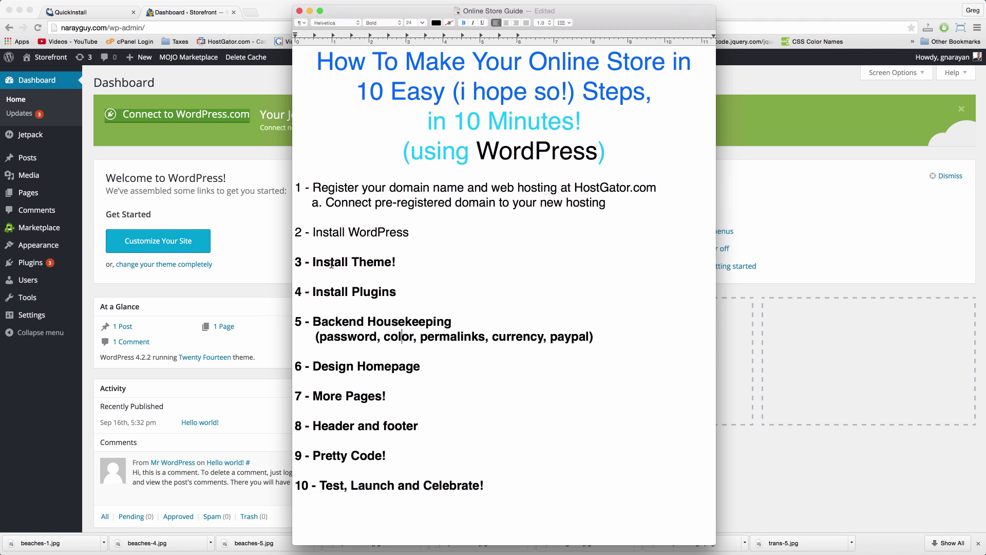
triple_click(331, 264)
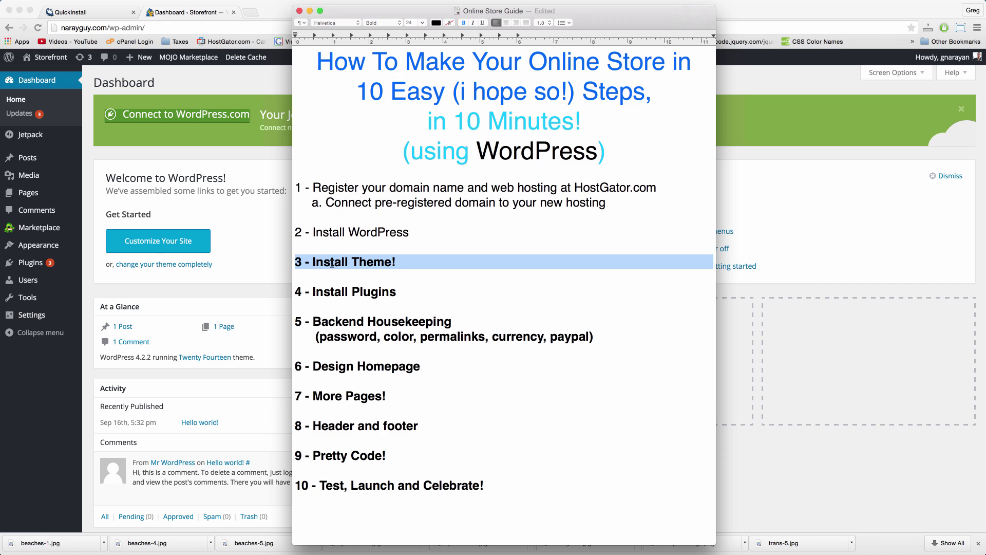
key("super+b")
key("super+Tab")
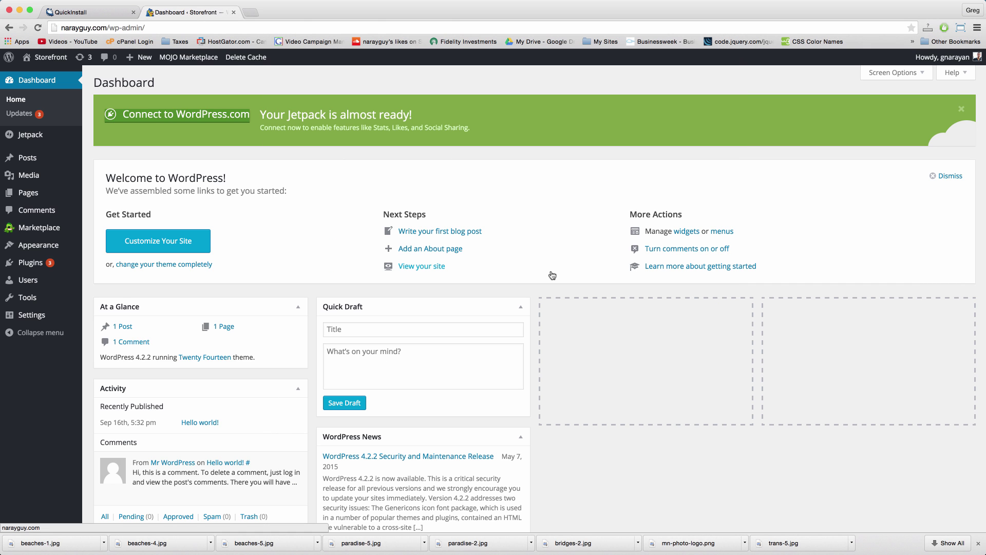
Search the WordPress theme directory for Storefront under Appearance > Themes > Add New
mouse_move(64, 248)
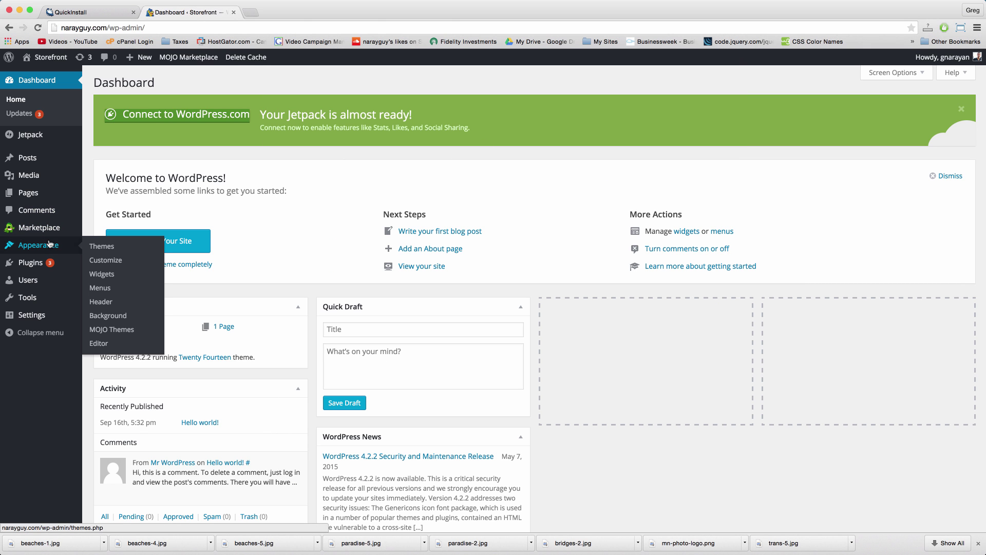
left_click(113, 248)
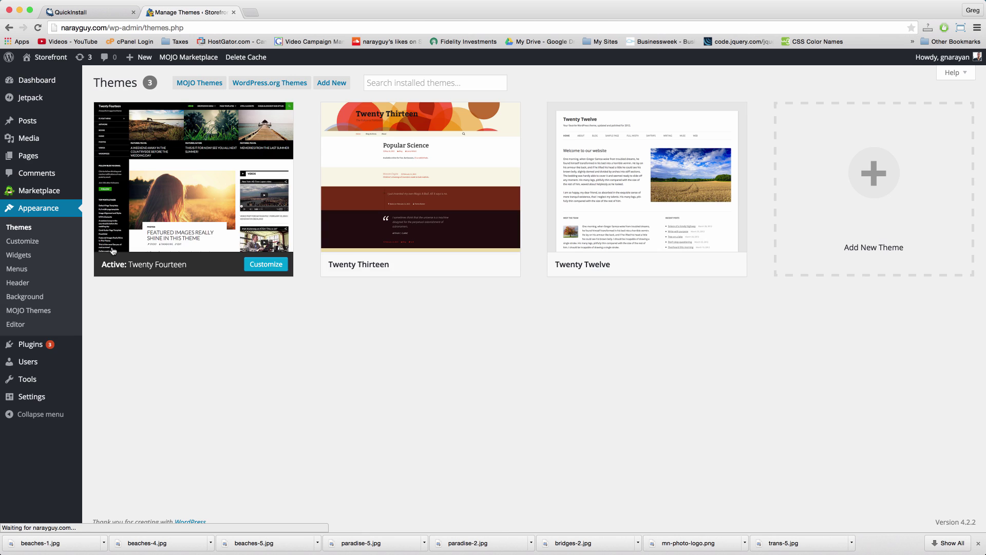
left_click(330, 83)
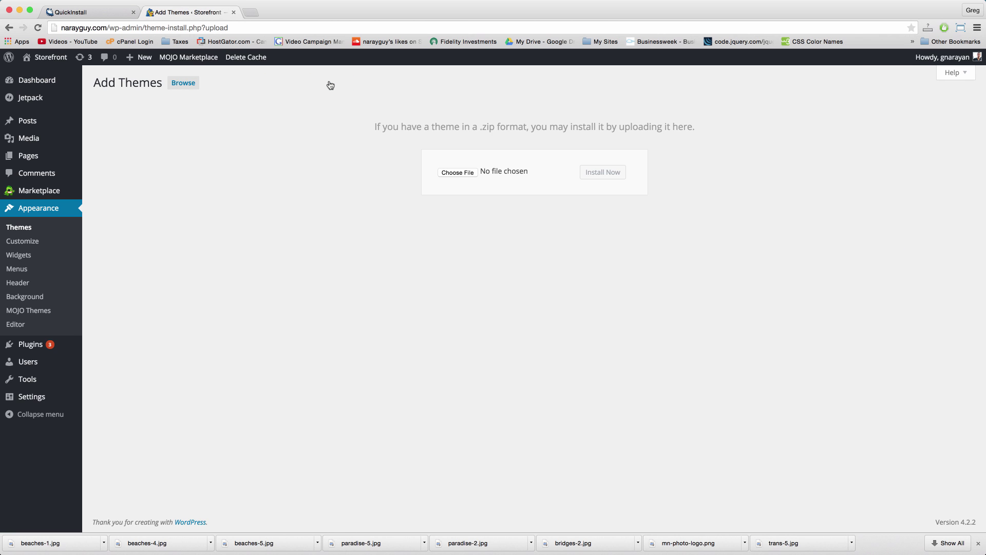
left_click(179, 84)
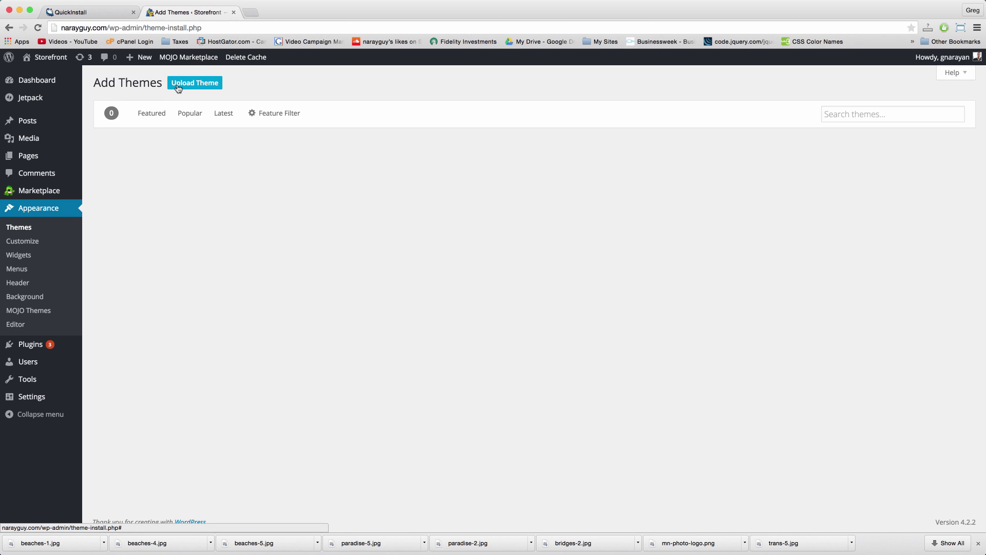
left_click(861, 114)
type("At")
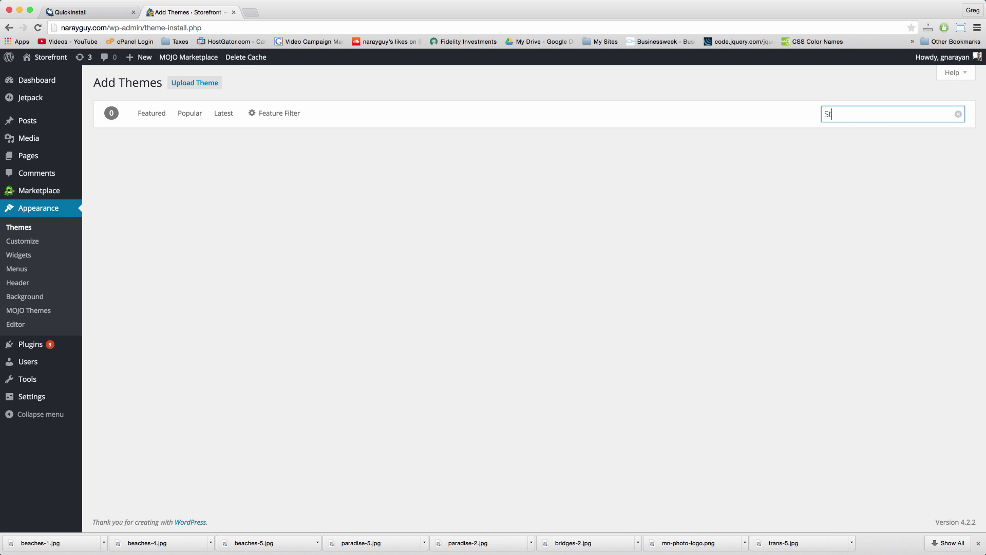
type("orefront")
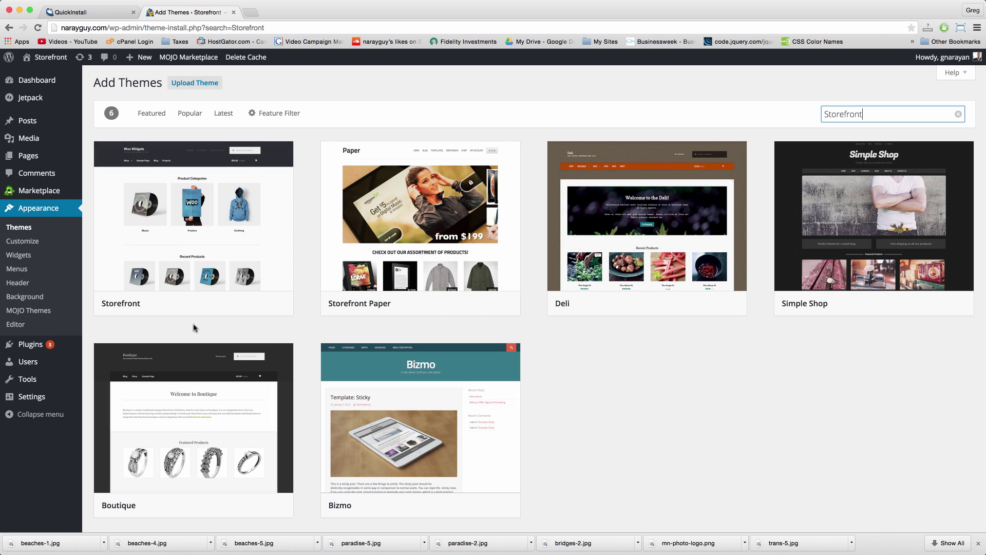
Install and activate the Storefront theme, then view the live site
mouse_move(232, 306)
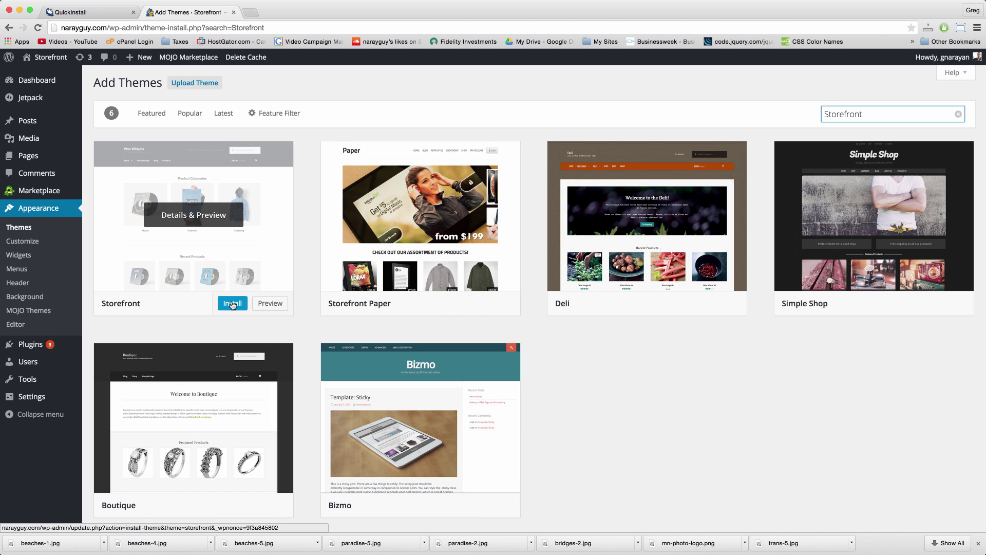
left_click(232, 305)
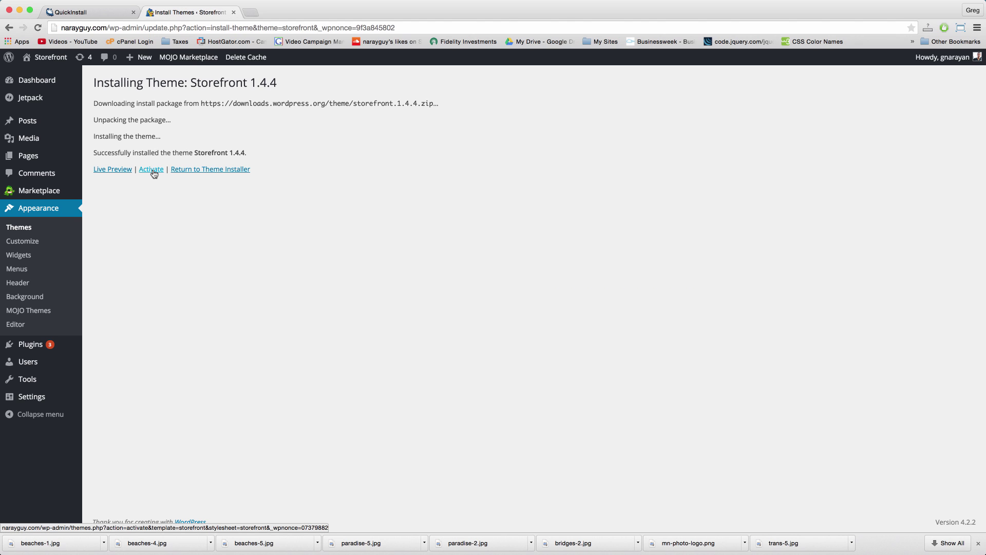
left_click(152, 171)
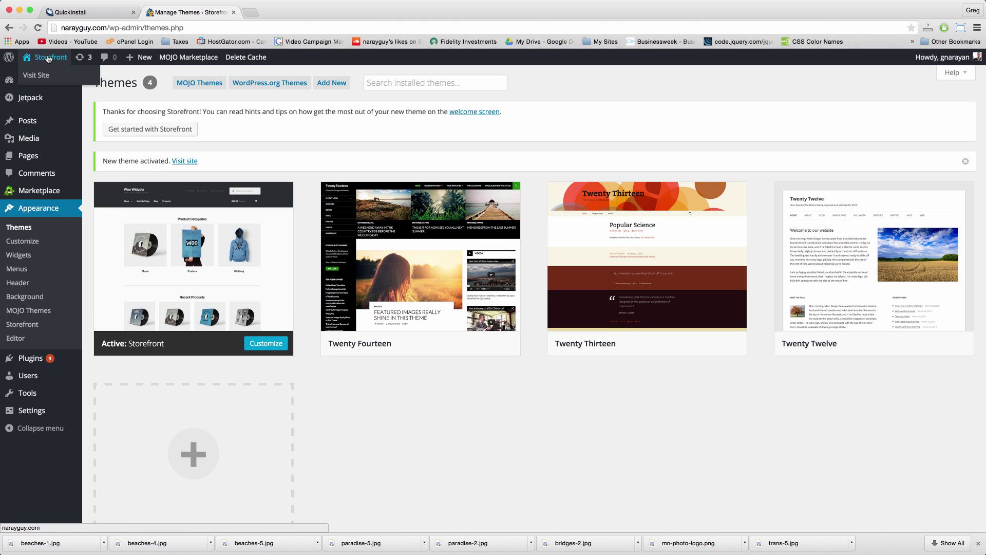
left_click(49, 58)
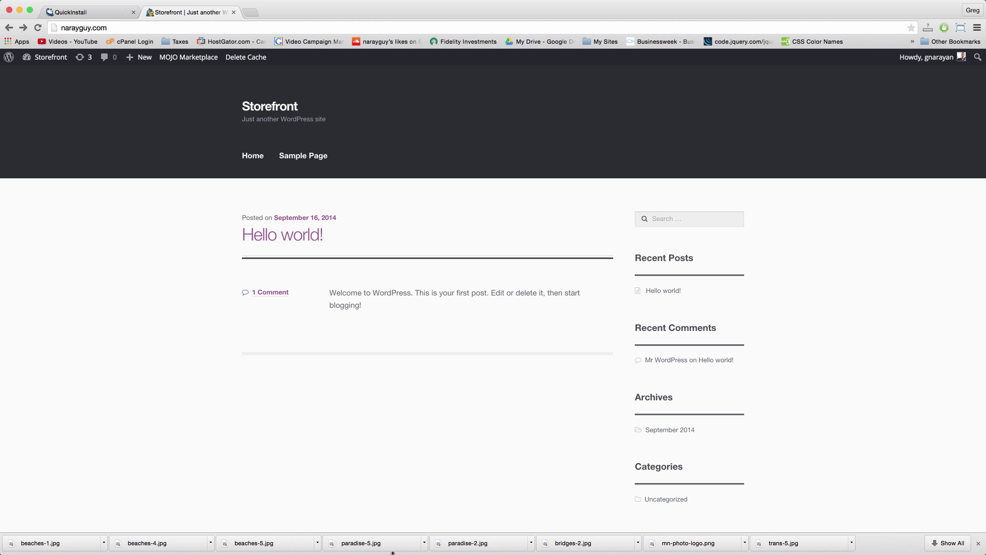
key("super+Tab")
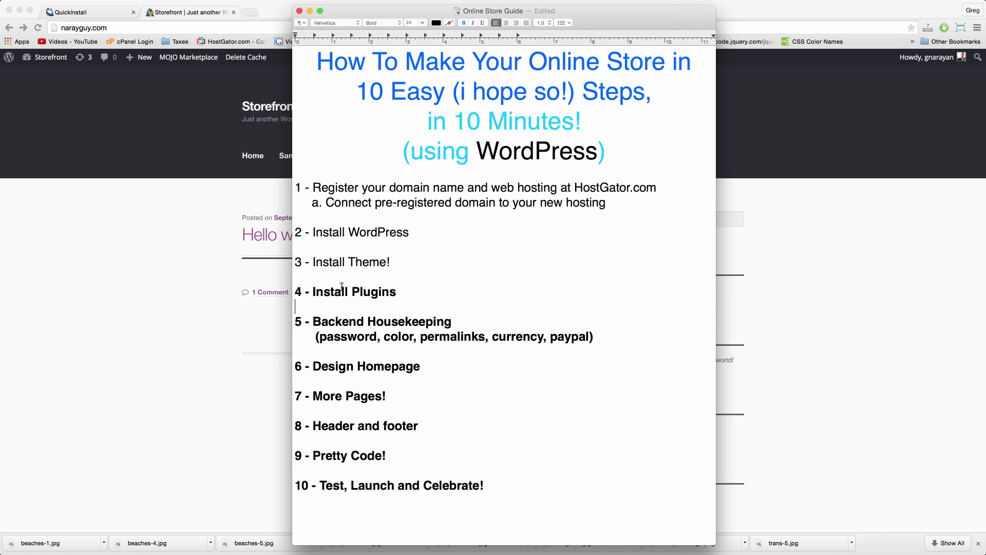
triple_click(327, 291)
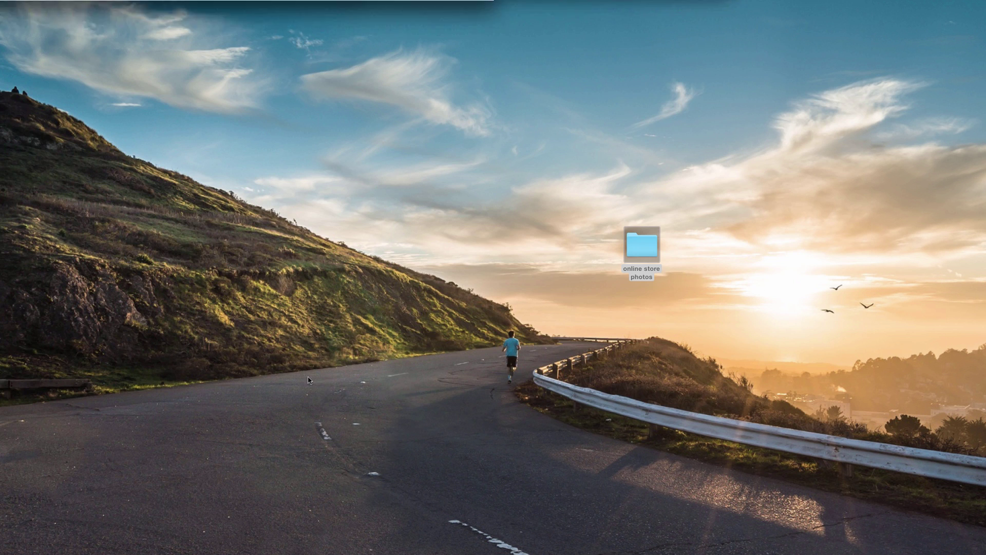
double_click(645, 236)
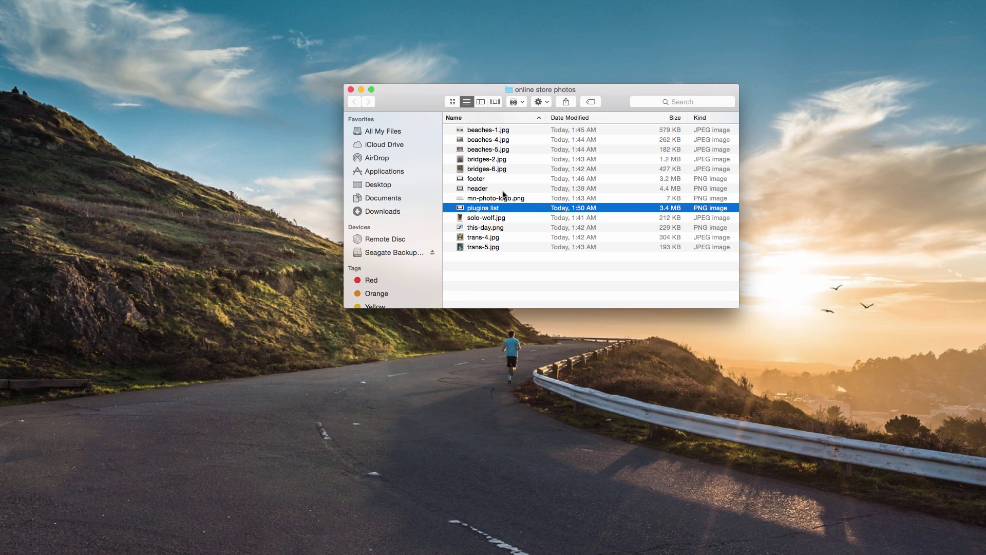
key("space")
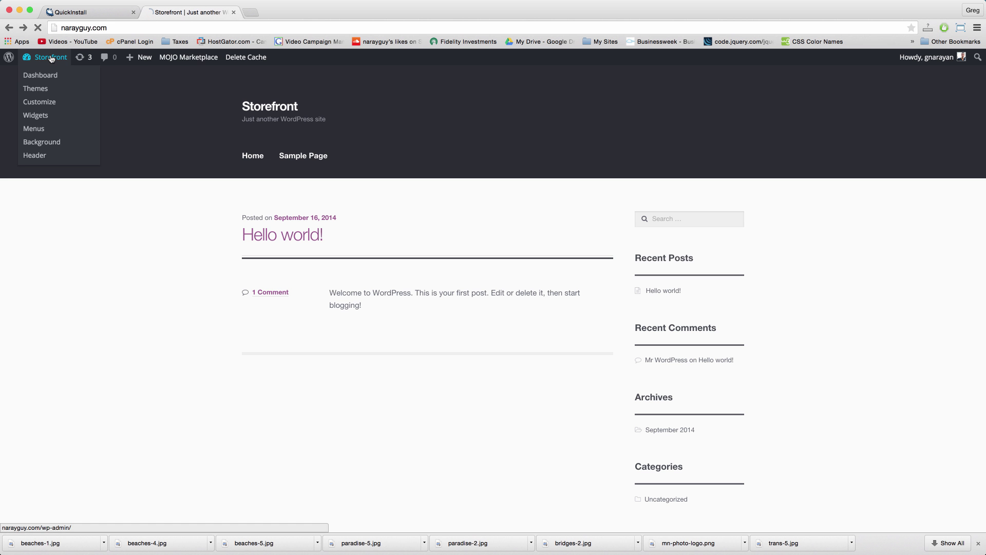
Search the Add New Plugins page for 'woocommerce'
left_click(52, 59)
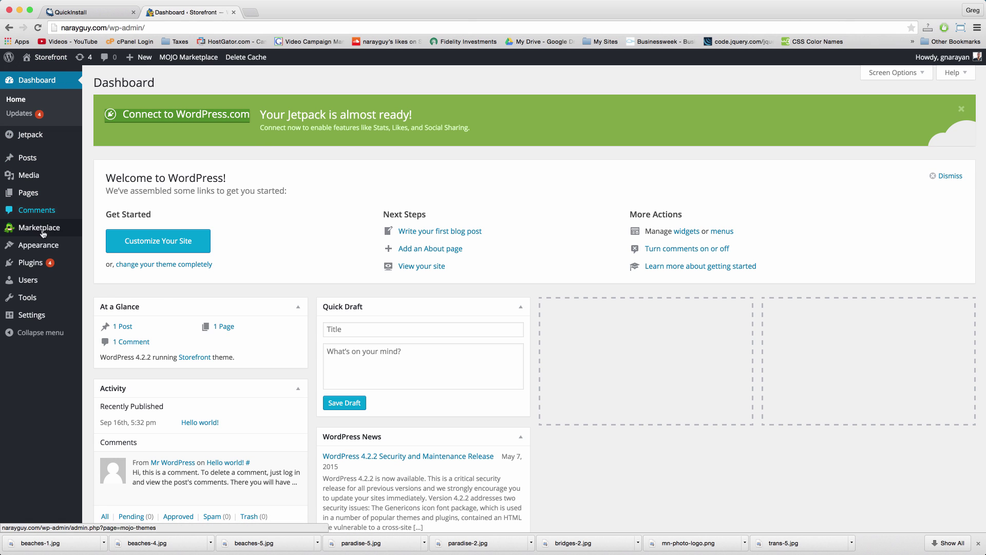
mouse_move(38, 272)
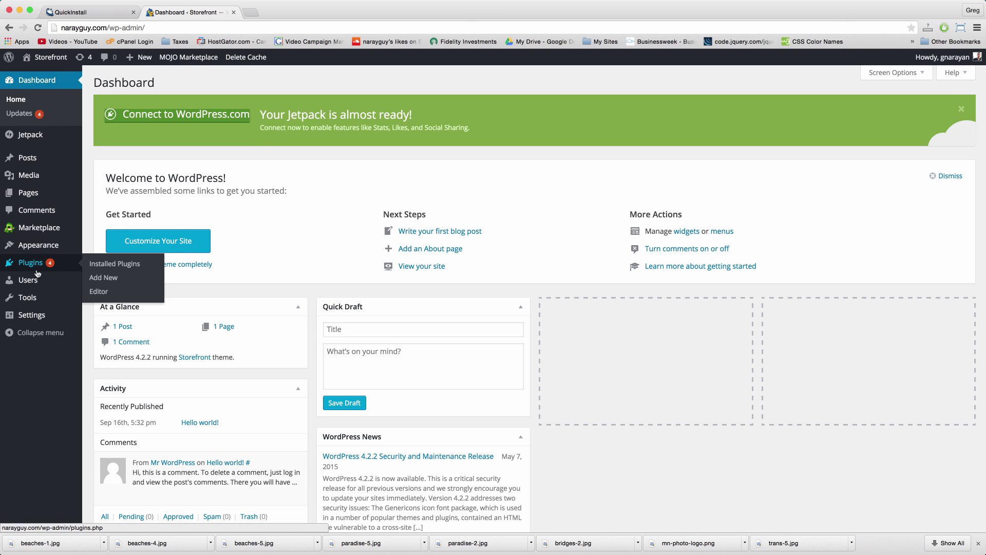
left_click(101, 280)
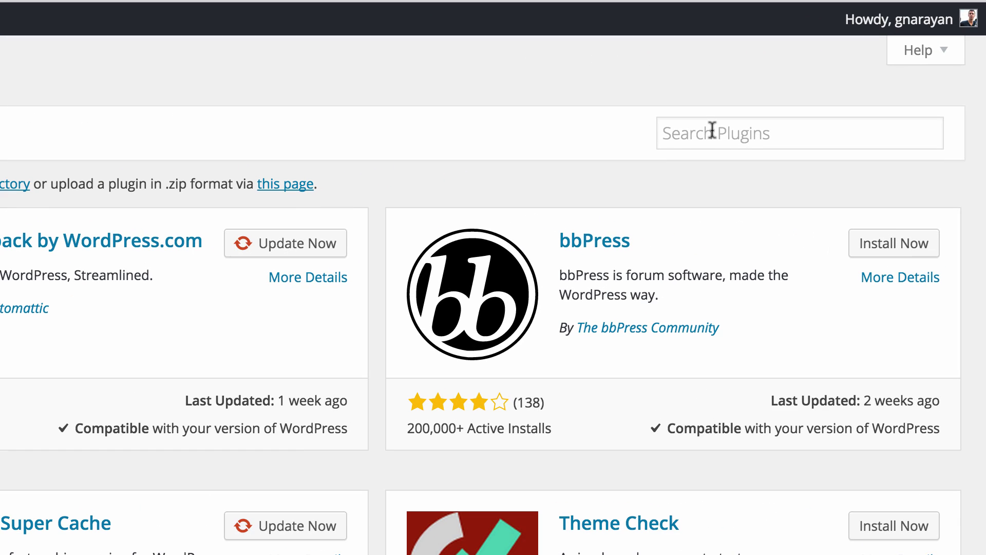
left_click(748, 126)
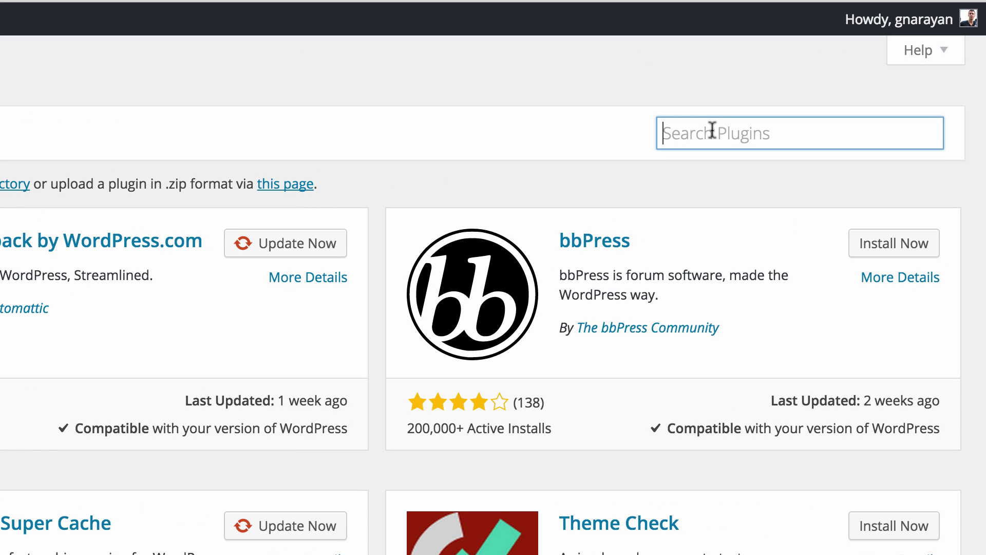
type("woocommerce")
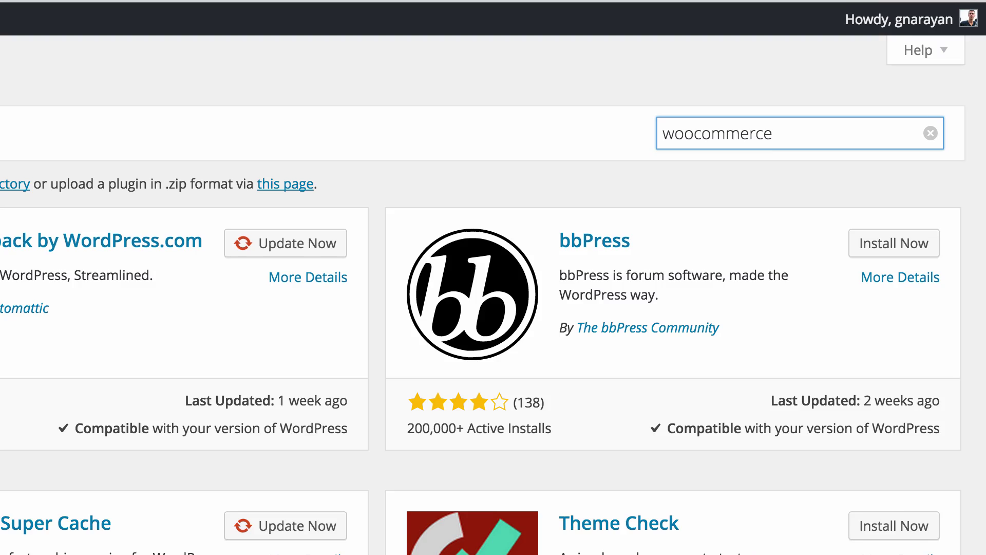
key("Return")
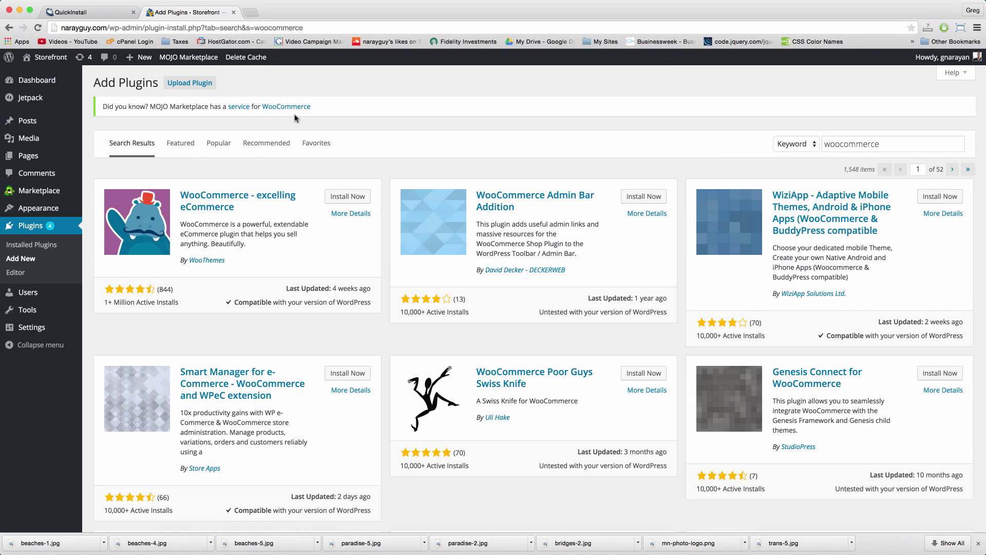
Install and activate WooCommerce, then go to the Storefront theme welcome page
left_click(344, 201)
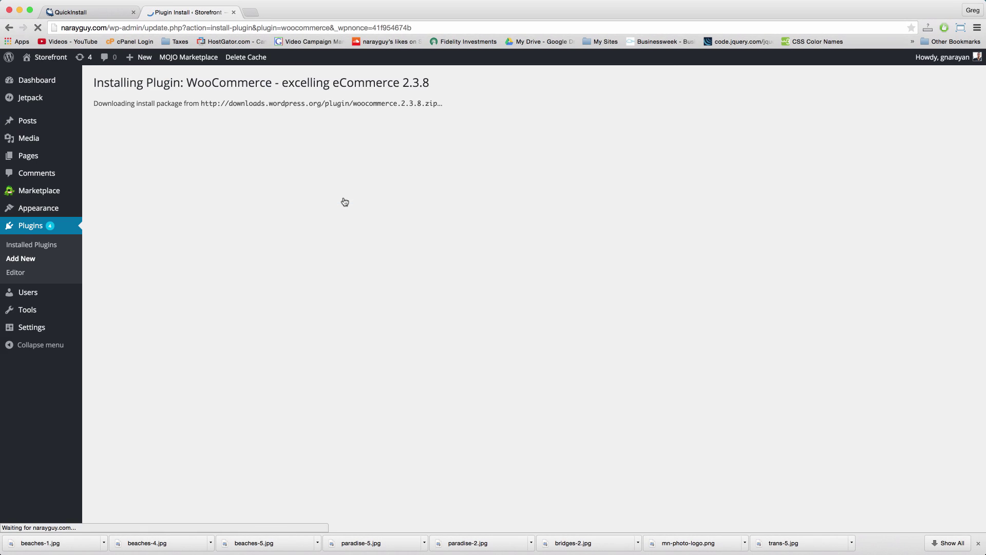
left_click(130, 171)
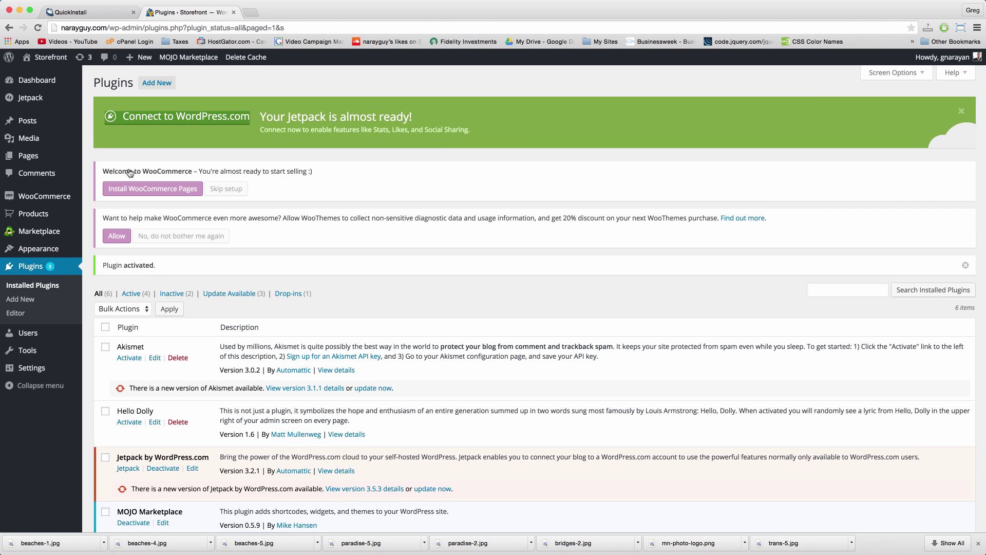
scroll(317, 208, "down", 5)
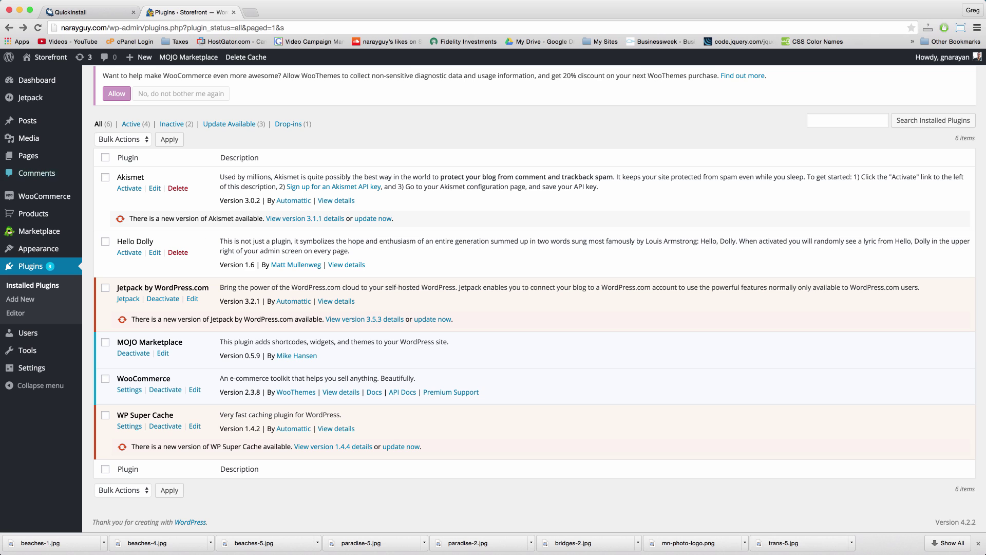
mouse_move(30, 248)
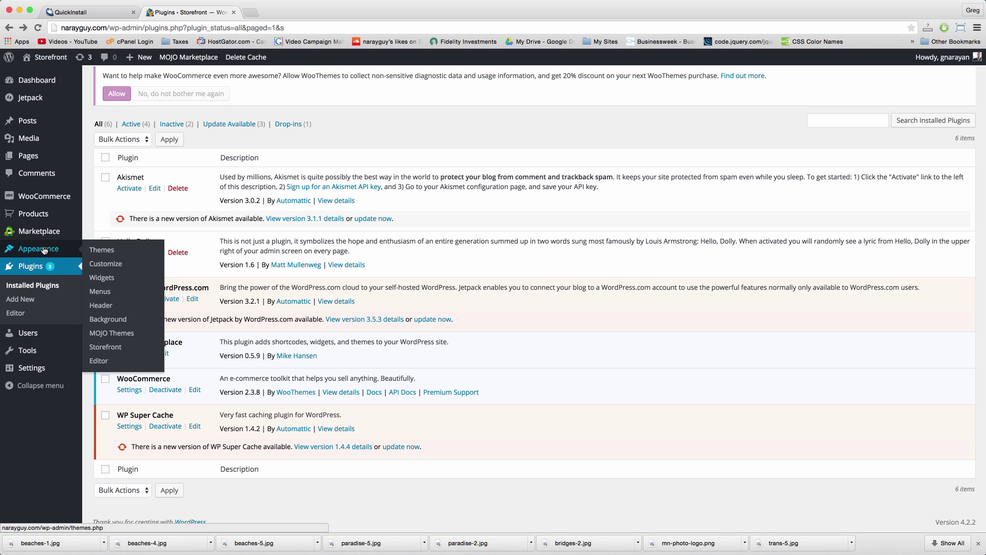
left_click(107, 349)
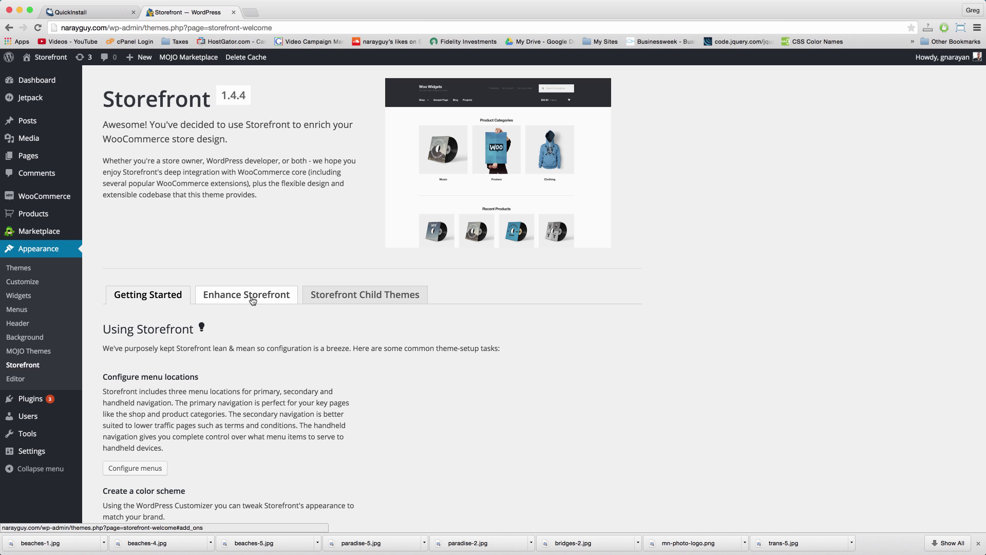
Install and activate Storefront Product Sharing from the Enhance Storefront extensions
left_click(252, 301)
scroll(318, 303, "down", 6)
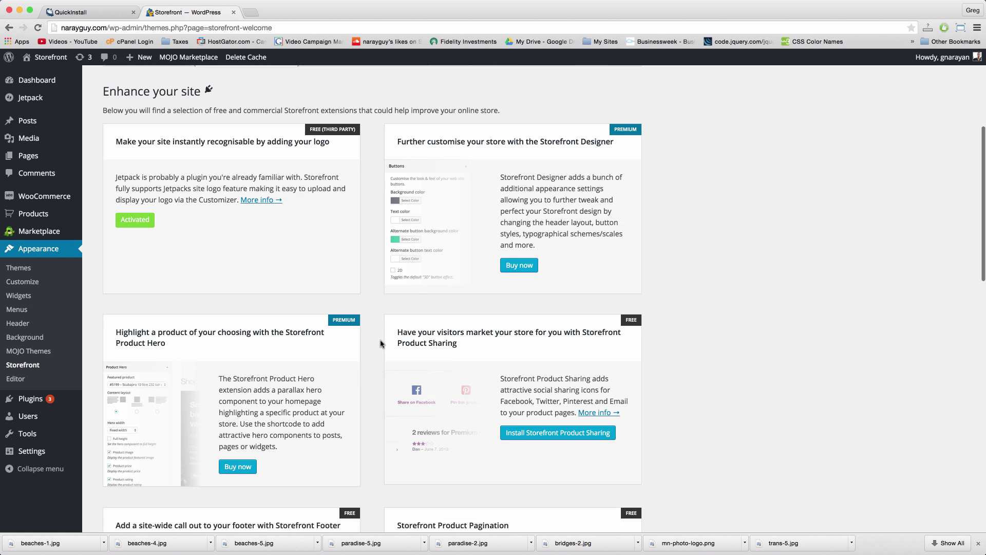
left_click(529, 379)
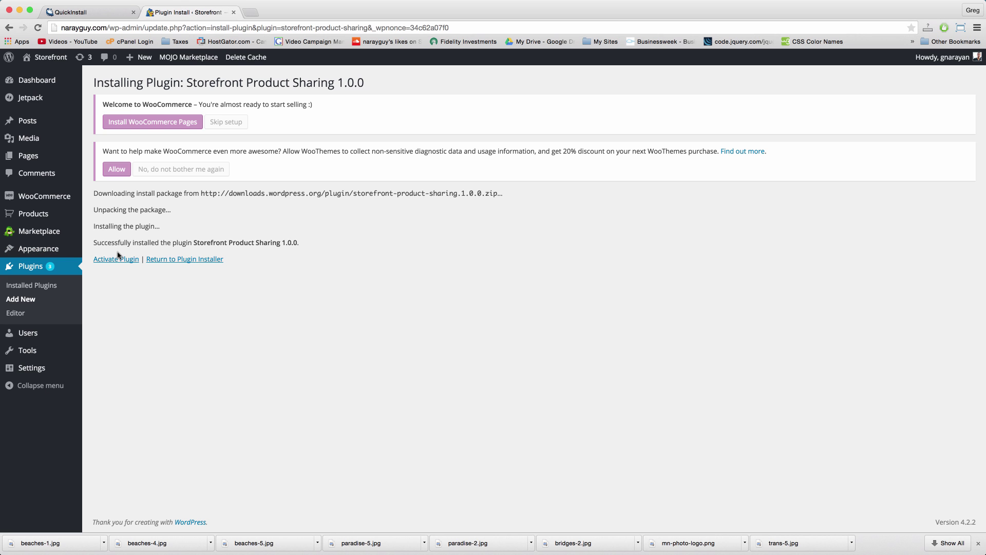
left_click(119, 259)
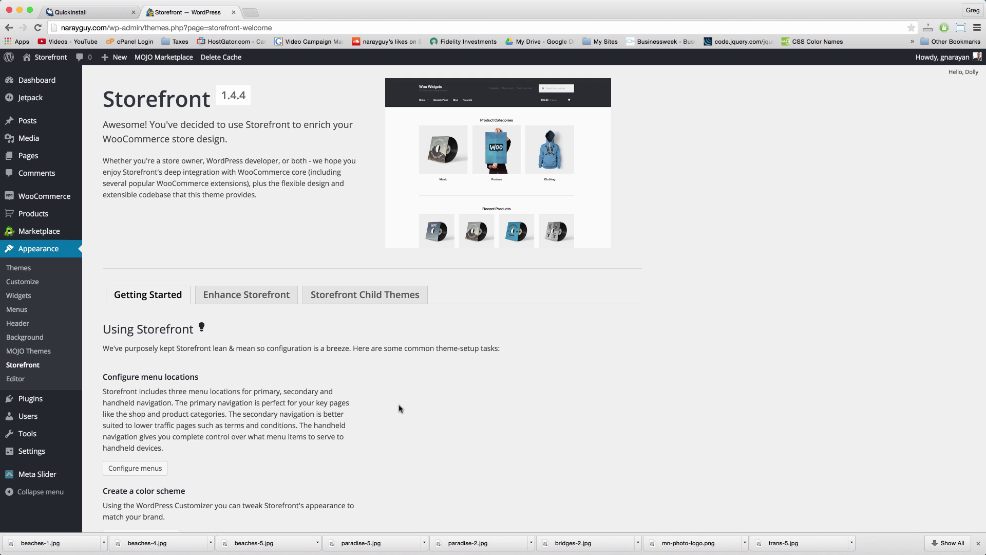
Install and activate the Homepage Control plugin
scroll(399, 409, "down", 10)
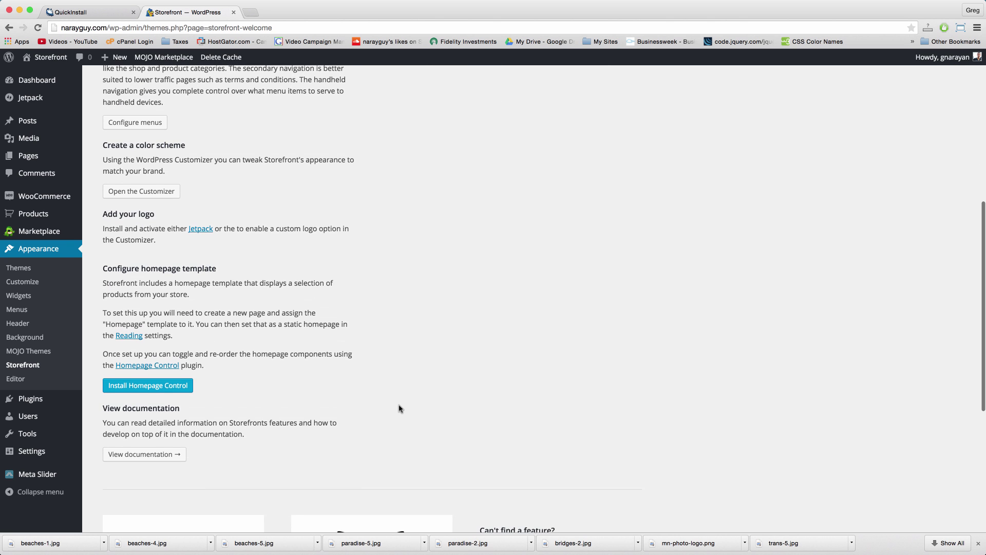
scroll(158, 388, "up", 5)
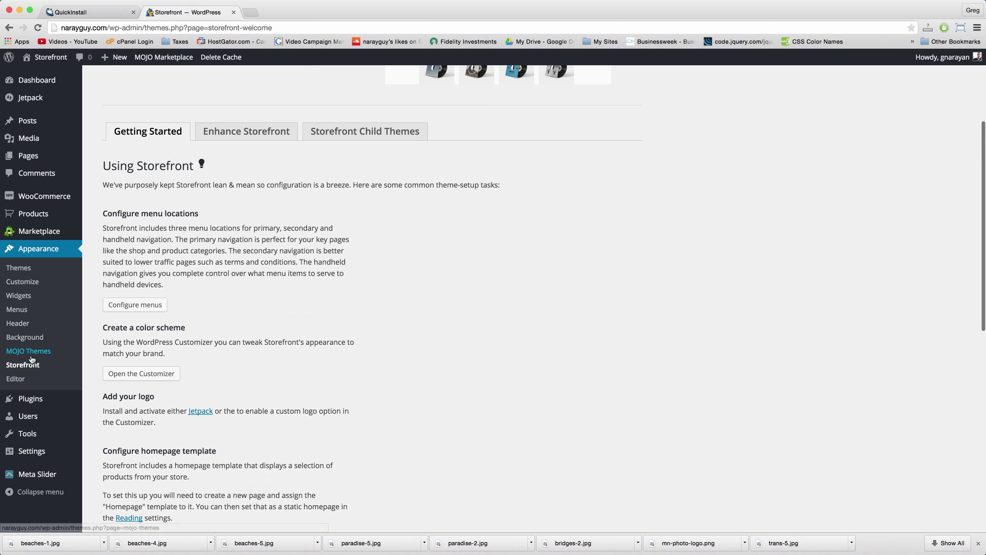
scroll(182, 269, "down", 4)
scroll(182, 268, "down", 5)
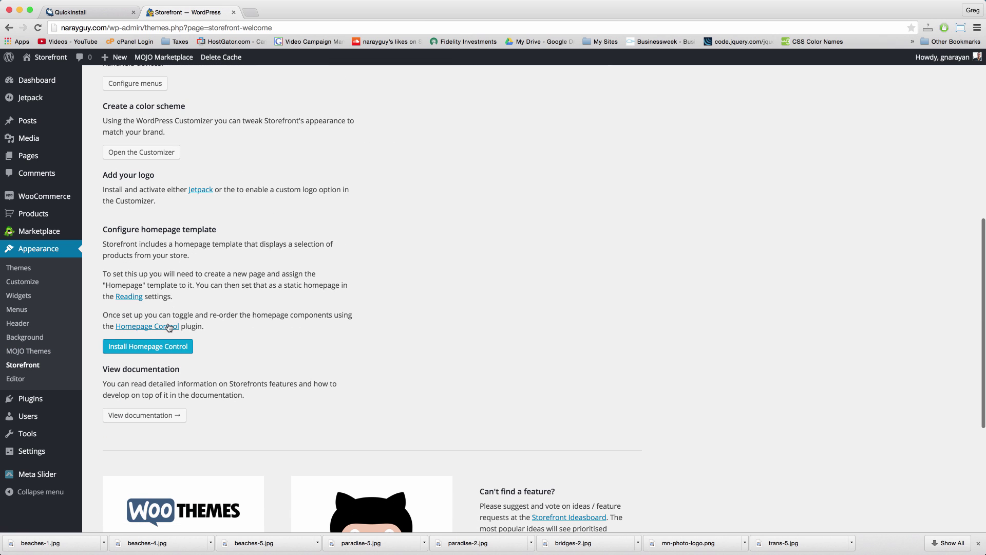
left_click(169, 345)
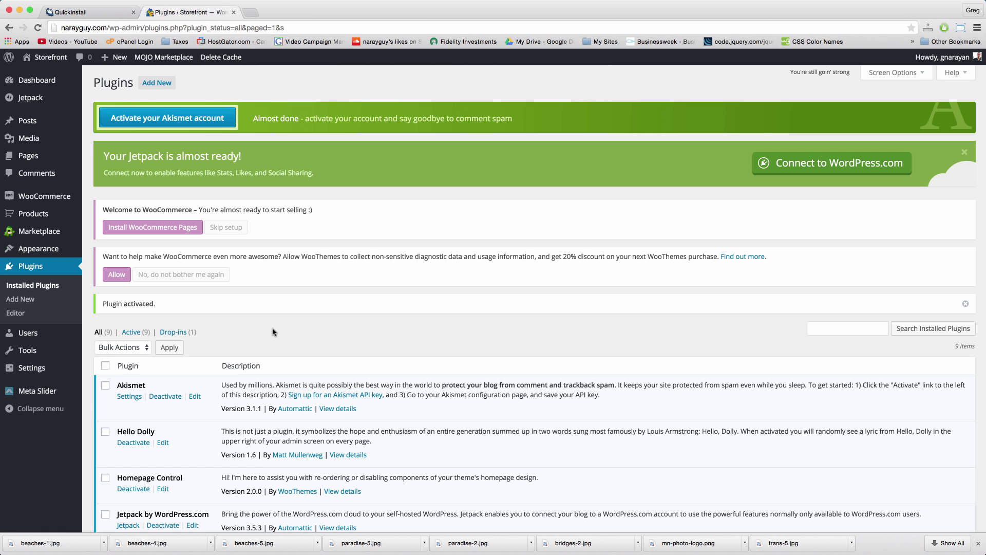
Create the default WooCommerce store pages, then unbold step 5 'Backend Housekeeping' in the guide
left_click(148, 227)
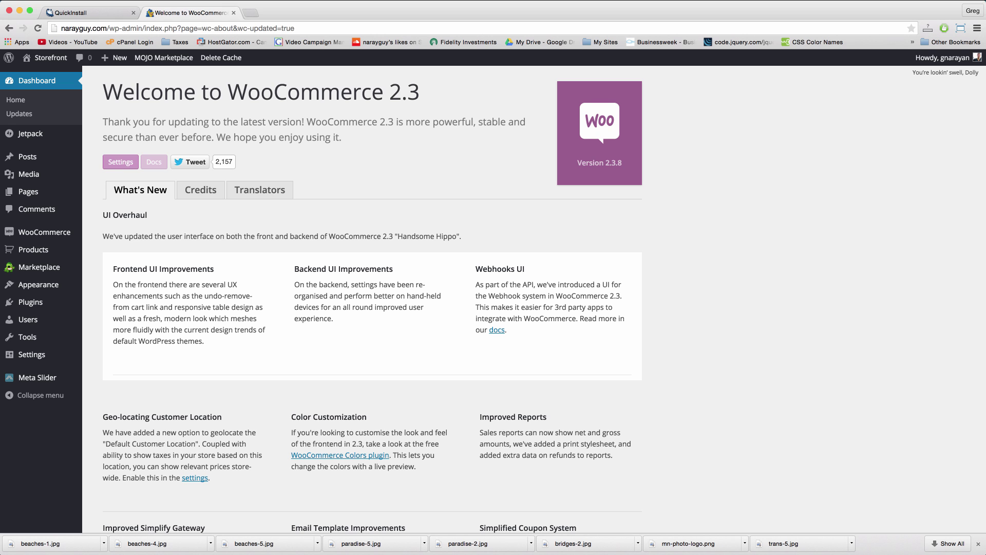
key("super+Tab")
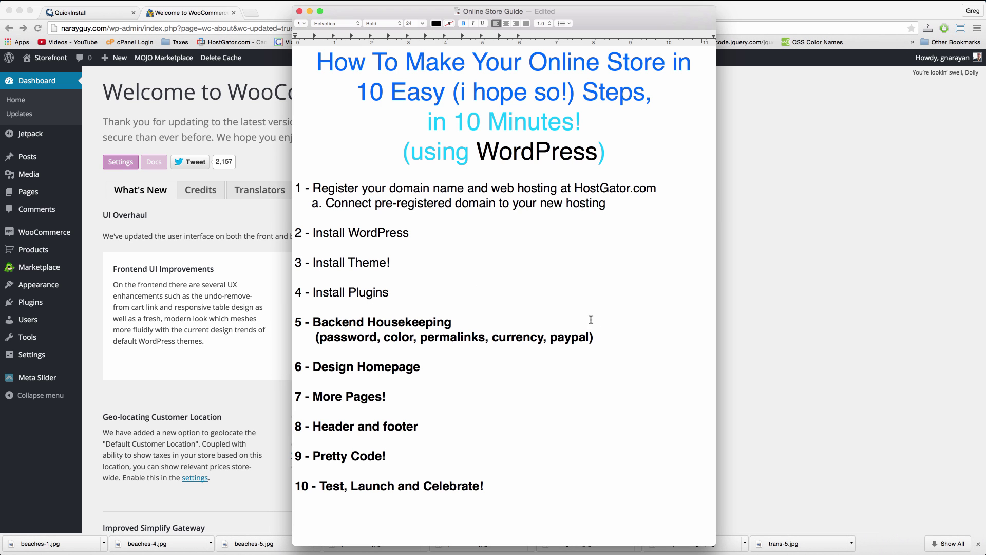
left_click_drag(616, 336, 278, 326)
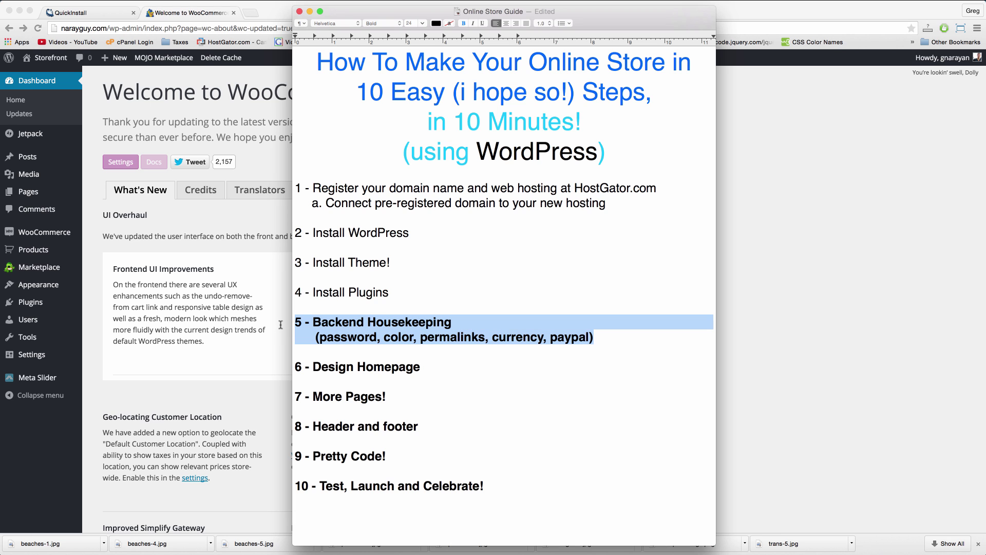
key("super+b")
left_click(351, 323)
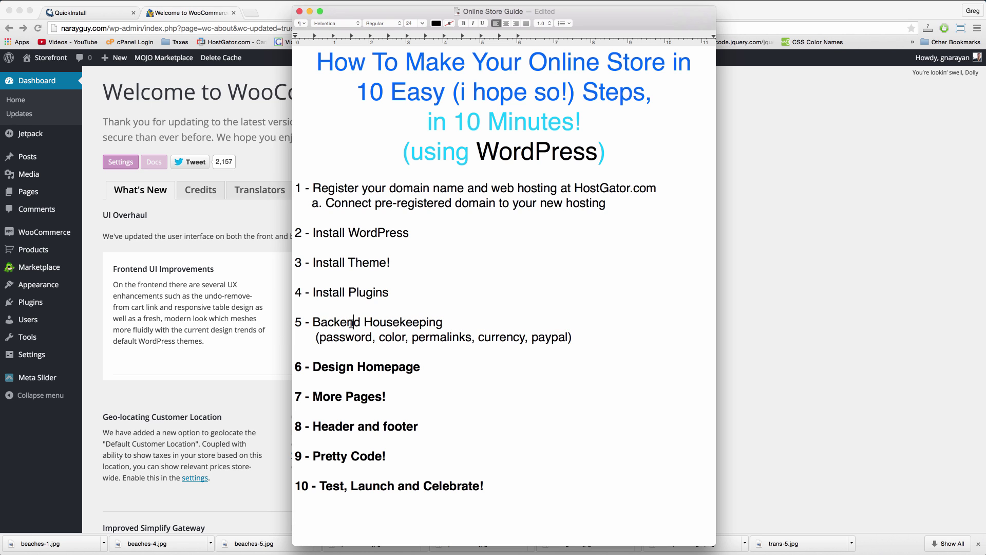
In Users > Your Profile, enter a new password, pick the Coffee colour scheme, and update the profile
left_click(224, 337)
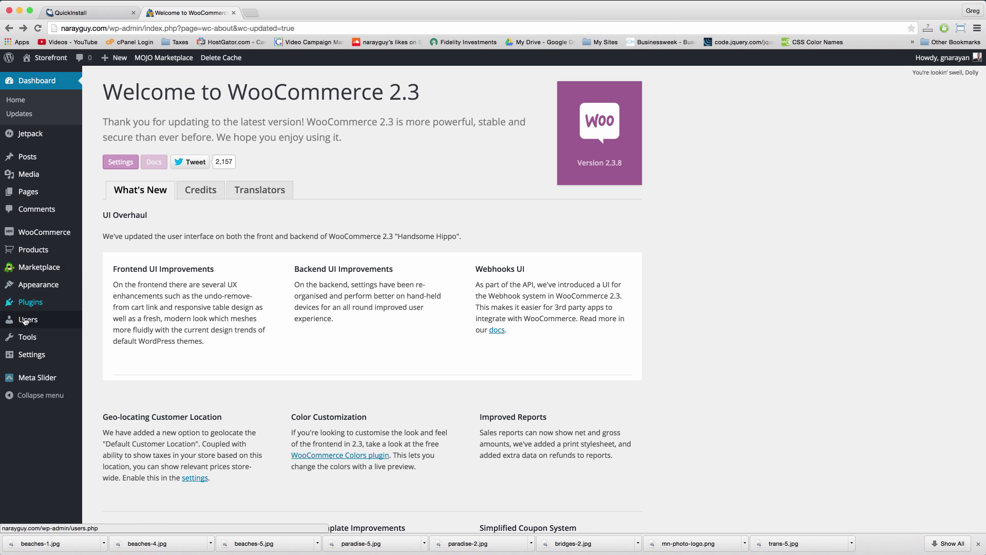
mouse_move(36, 322)
left_click(124, 349)
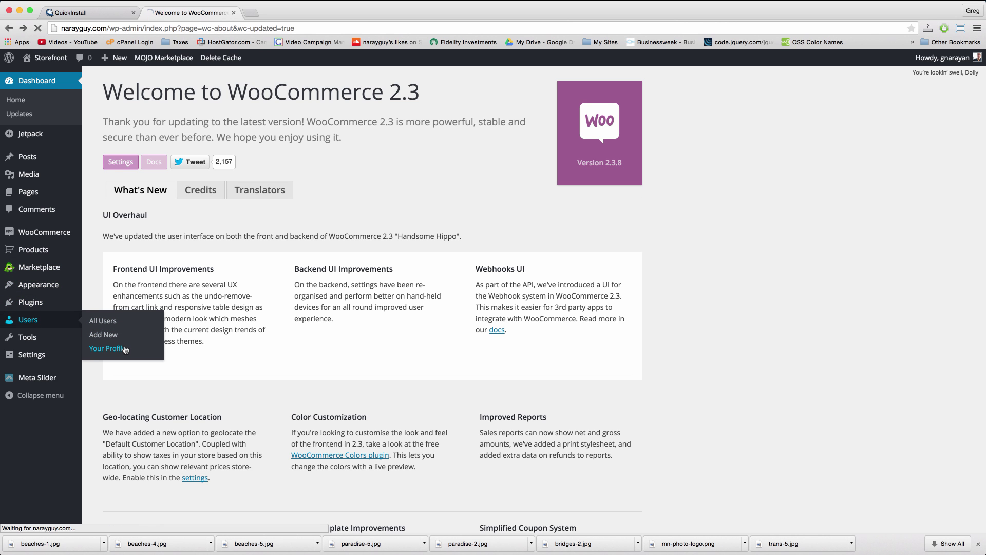
scroll(539, 426, "down", 10)
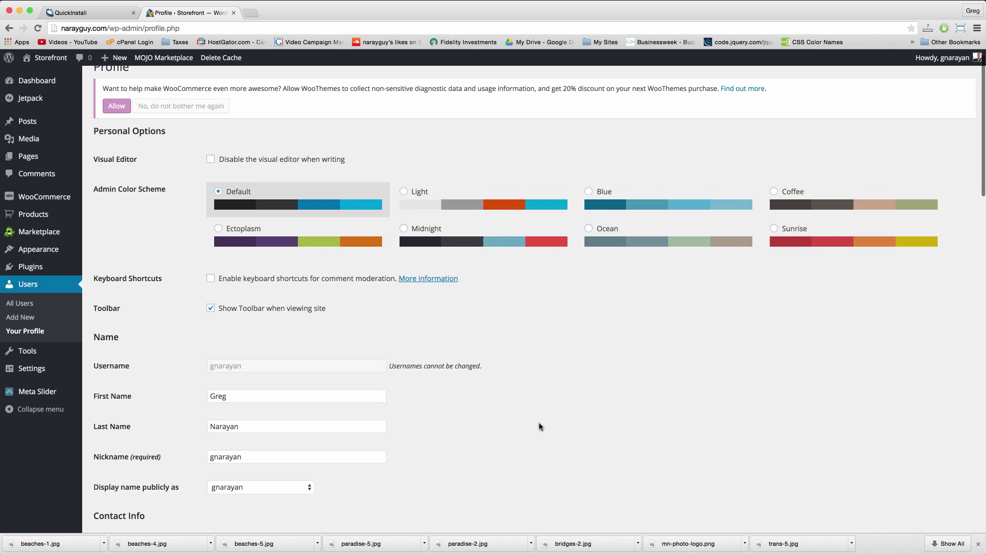
scroll(407, 375, "down", 2)
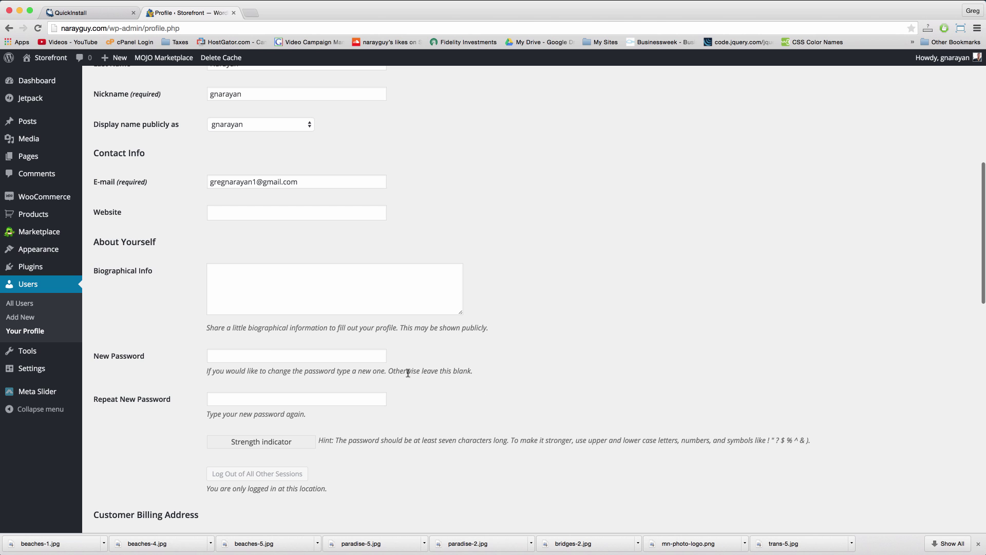
left_click(253, 353)
type("••")
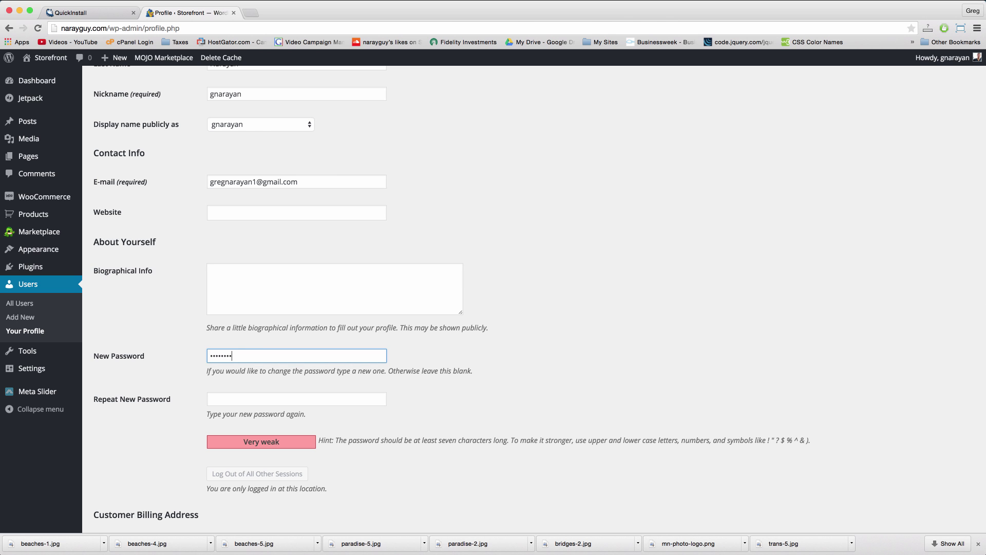
scroll(689, 445, "up", 10)
left_click(775, 208)
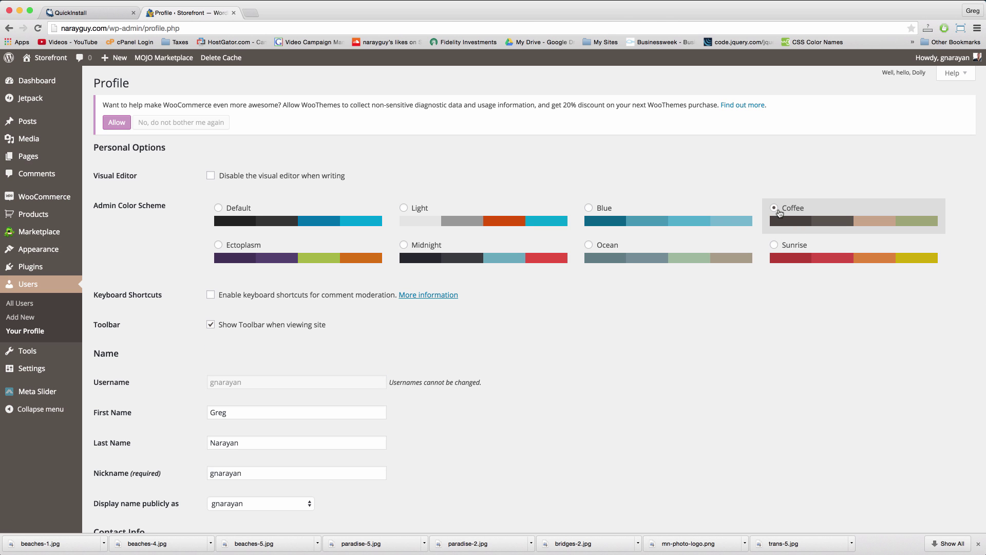
scroll(517, 427, "down", 20)
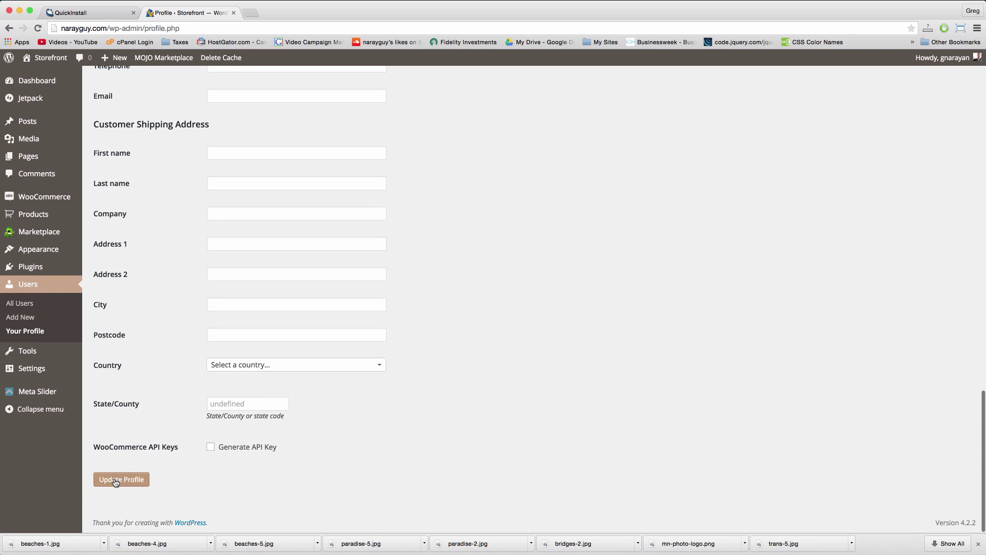
left_click(116, 480)
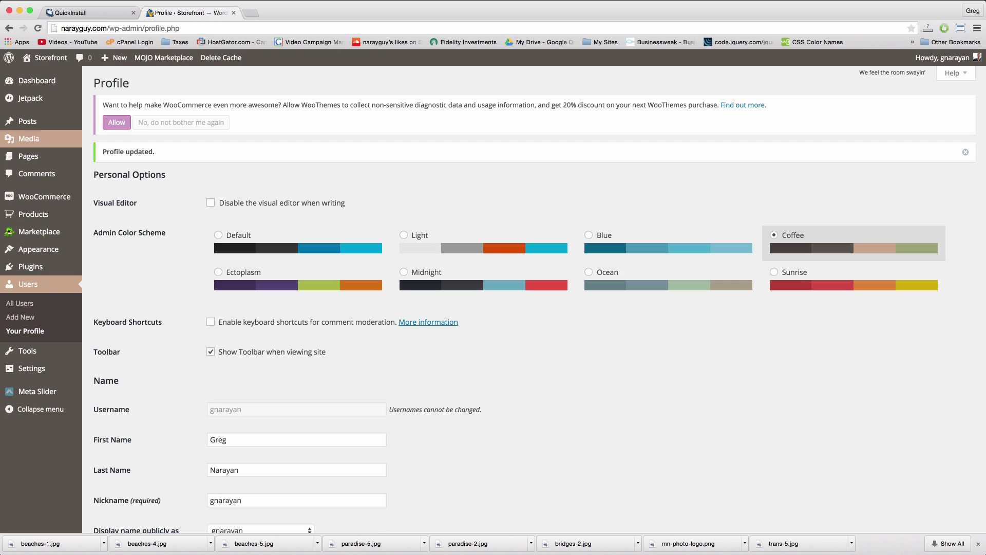
Choose the Post name option in Settings > Permalinks and save the changes
mouse_move(47, 371)
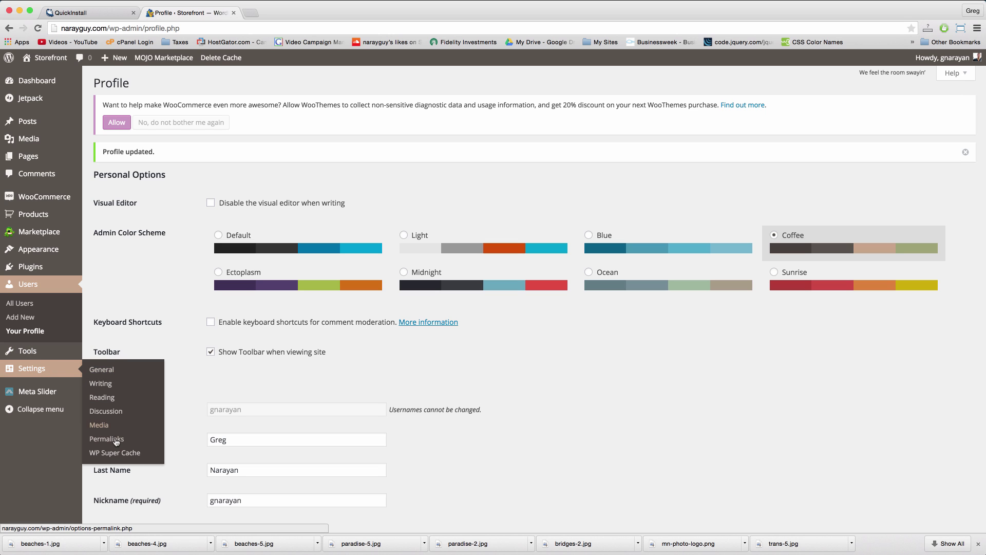
left_click(107, 439)
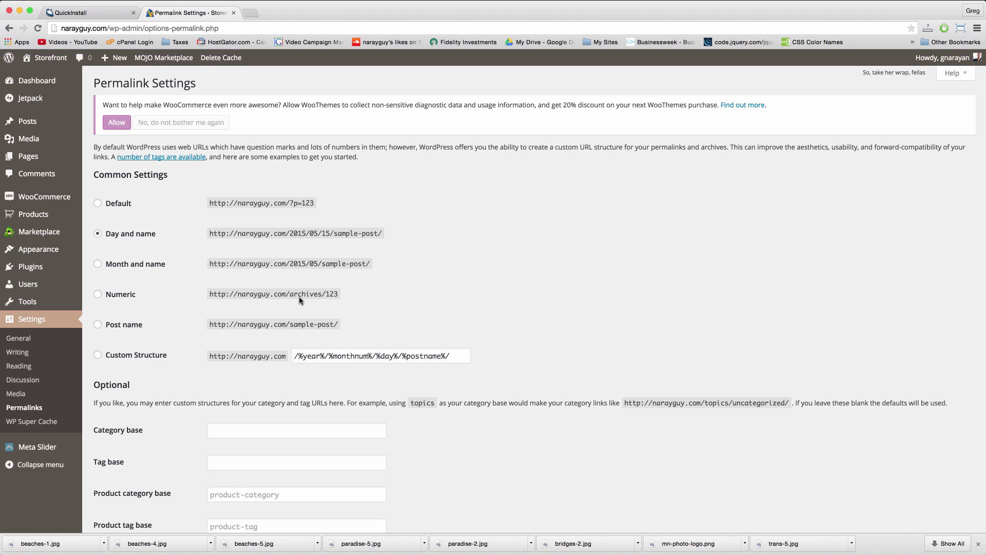
left_click(98, 325)
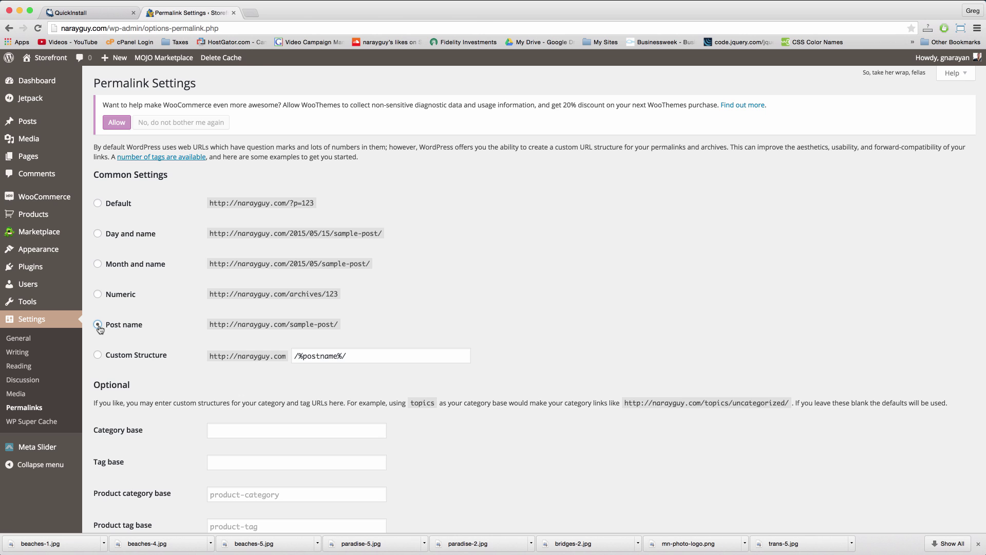
scroll(210, 359, "down", 6)
left_click(128, 479)
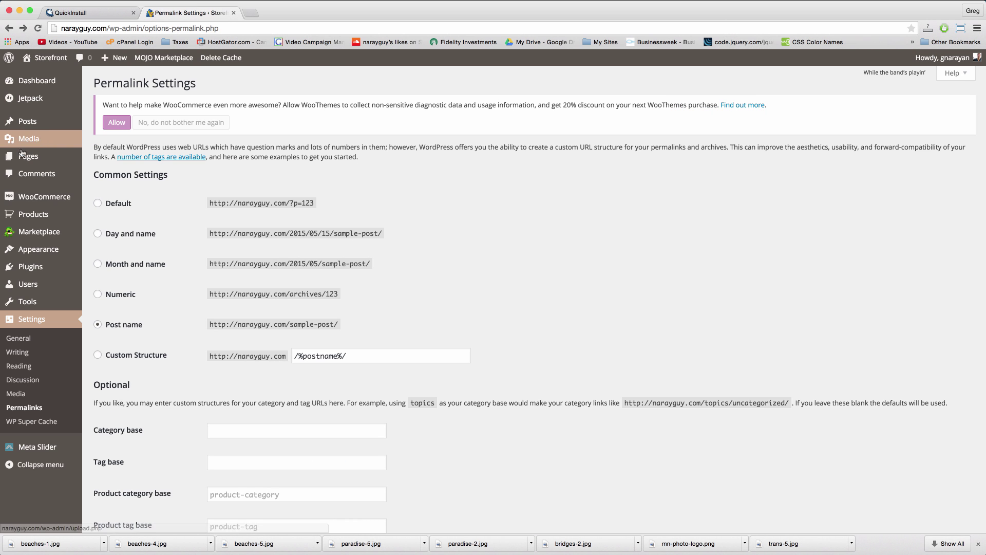
Switch the WooCommerce general store currency to US Dollars ($) and save
mouse_move(52, 195)
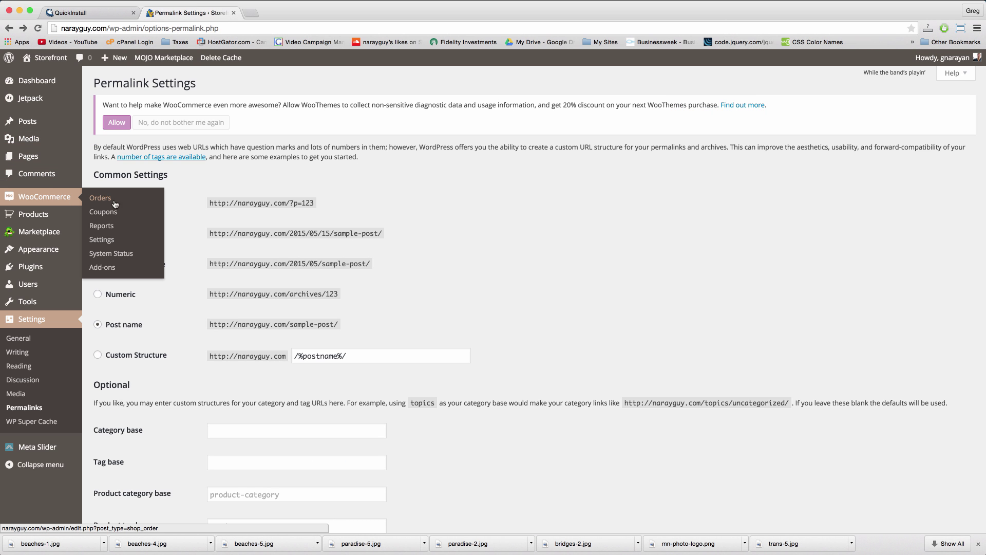
left_click(103, 241)
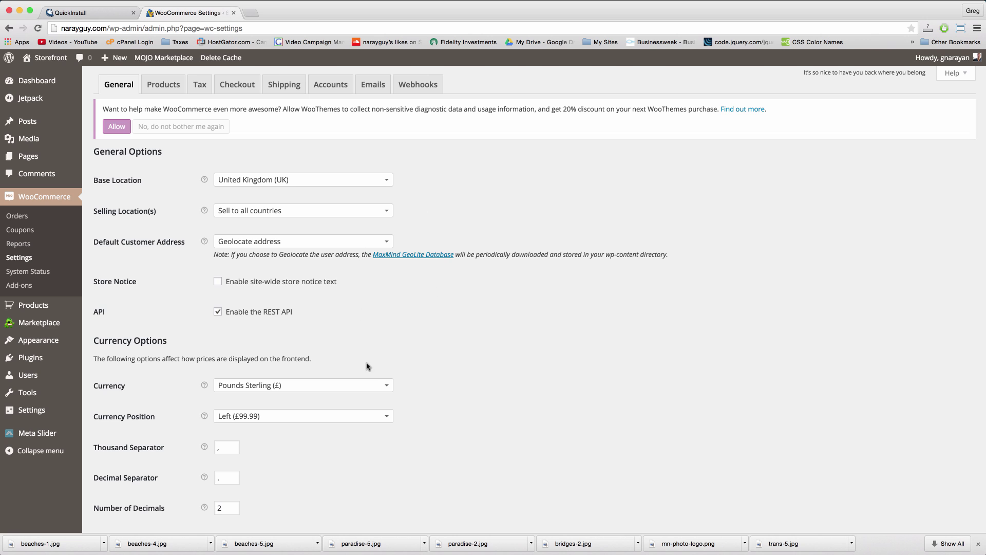
left_click(379, 390)
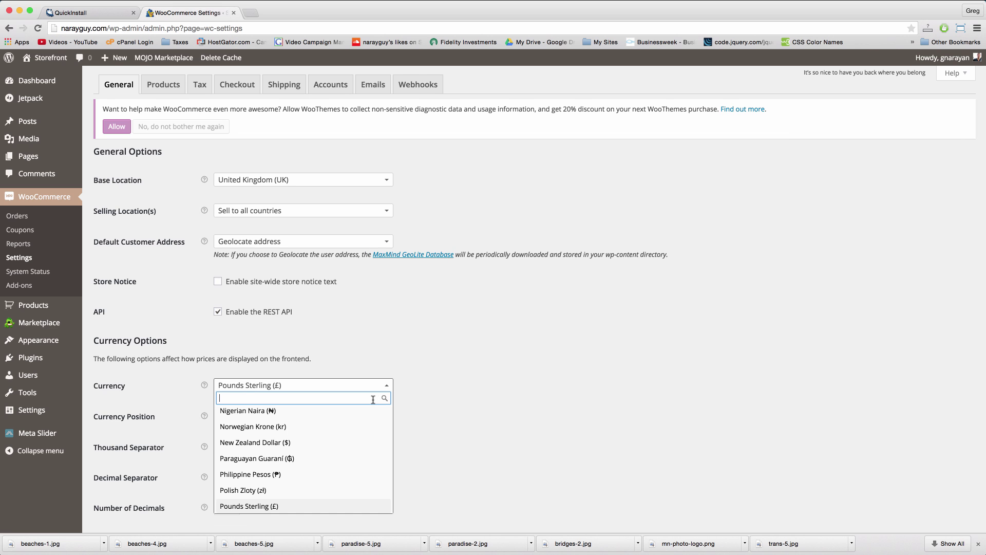
type("dollar")
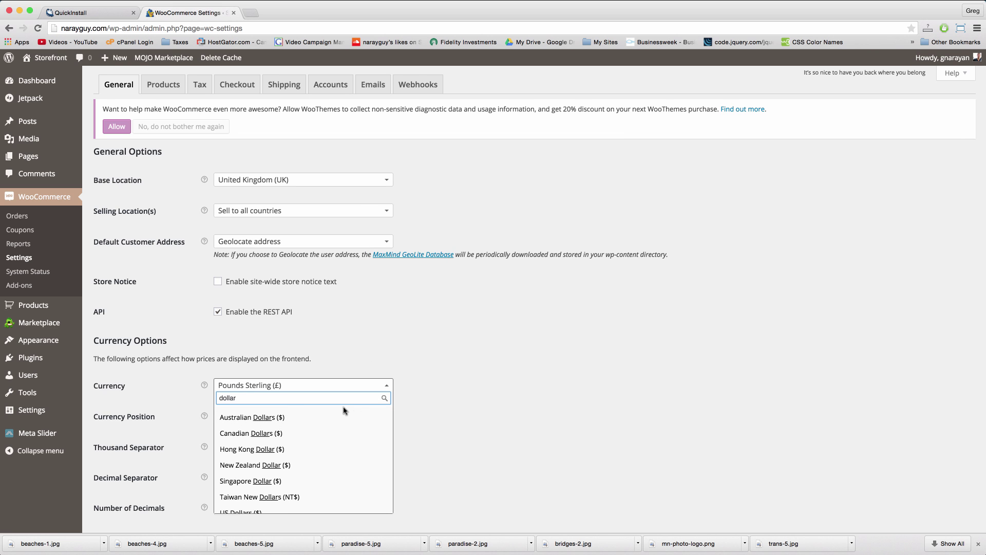
left_click(240, 506)
scroll(241, 463, "down", 3)
left_click(122, 477)
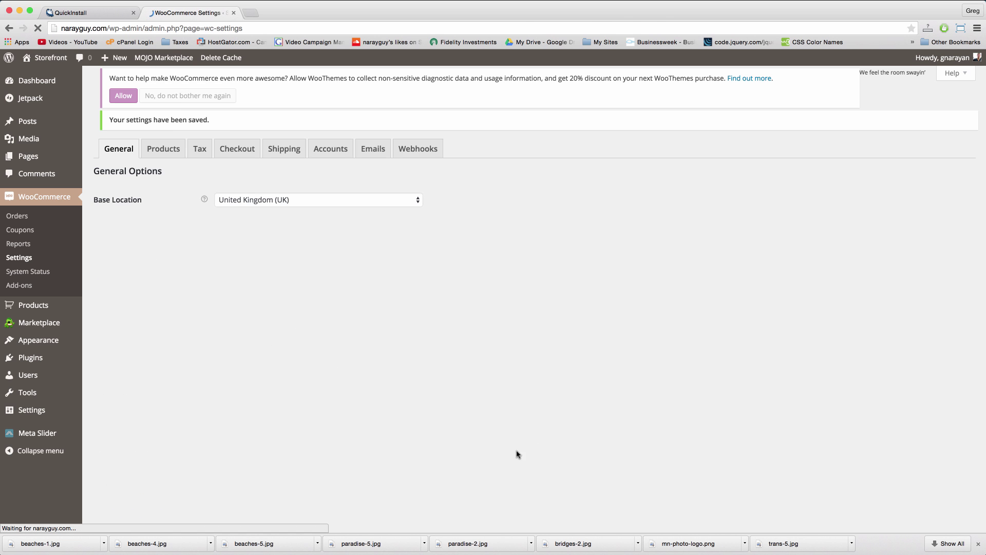
Briefly visit the PayPal website in a new tab, then close it
key("super+t")
type("paypal")
key("Return")
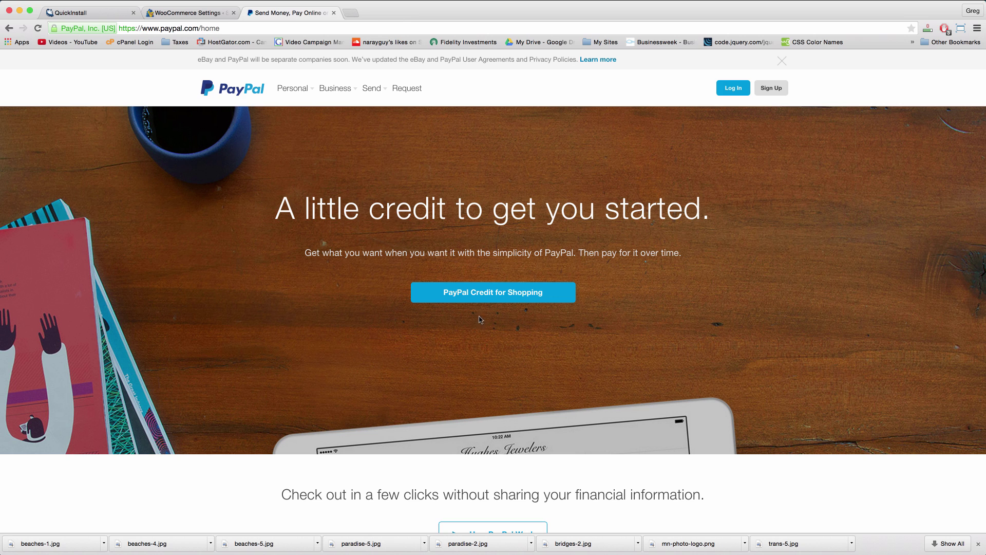
left_click(333, 12)
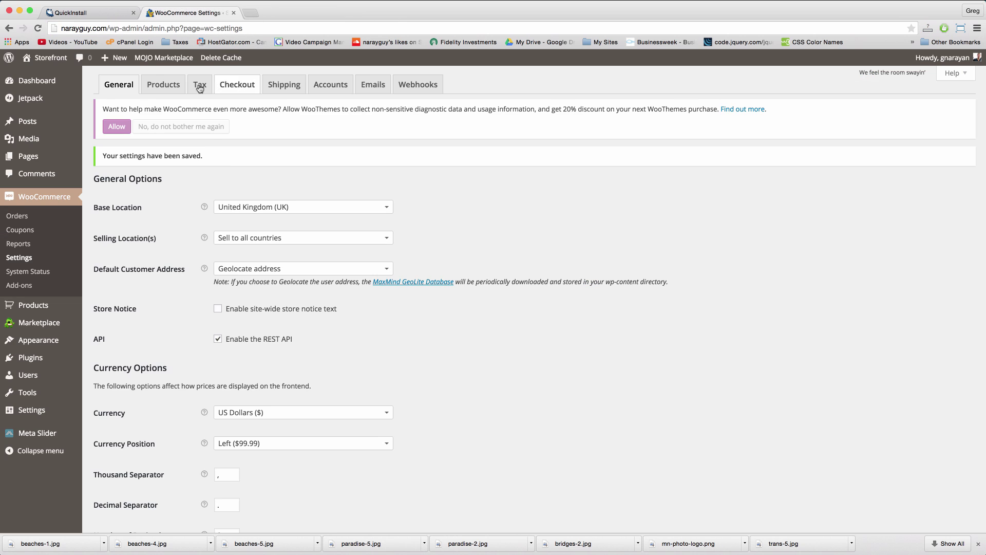
Paste the store's PayPal account e-mail into the PayPal checkout gateway, save, and return to the guide notes
left_click(230, 89)
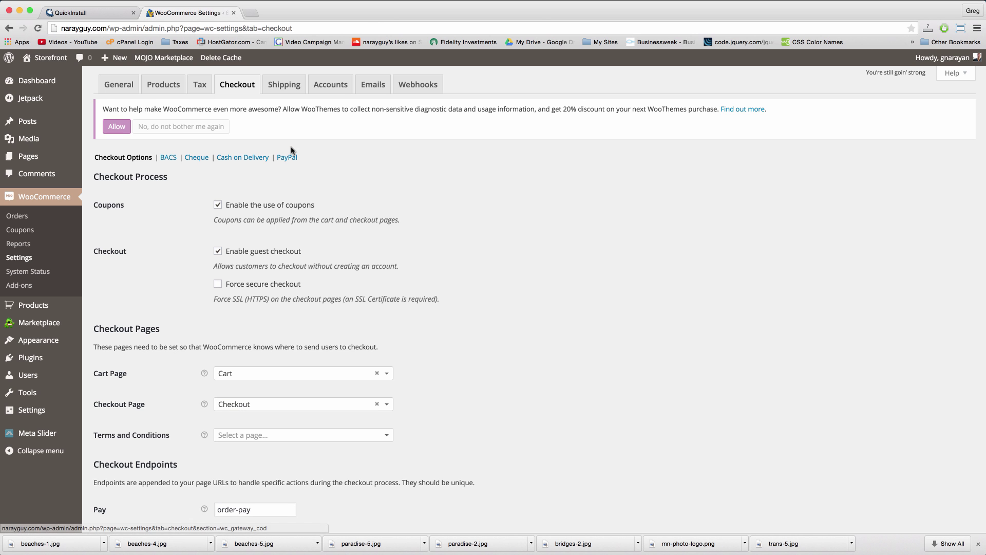
left_click(291, 158)
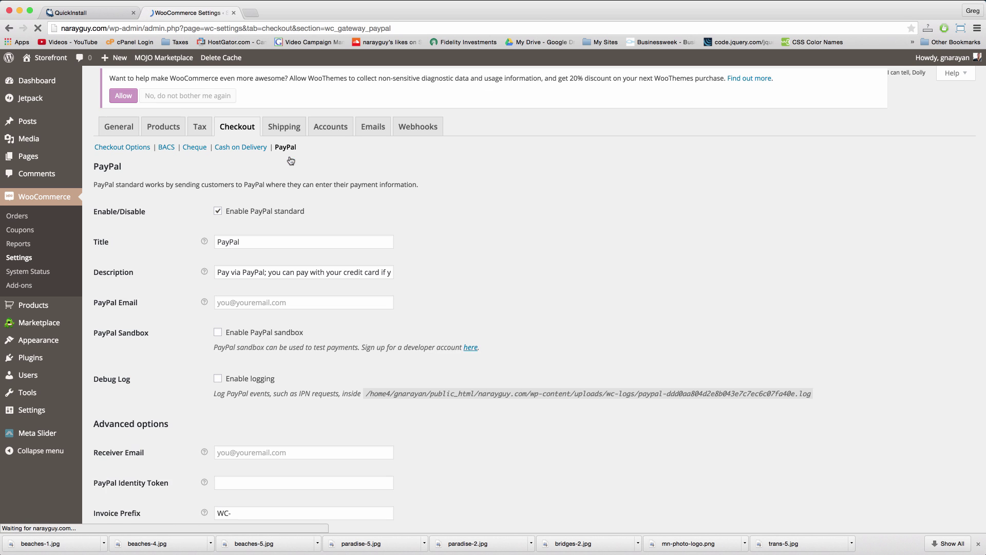
left_click(248, 312)
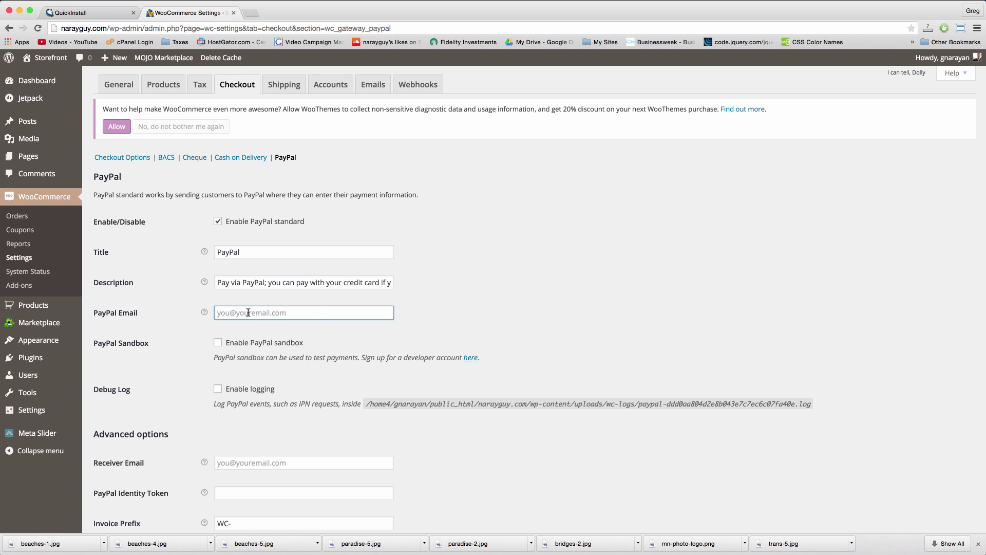
key("super+v")
scroll(467, 290, "down", 10)
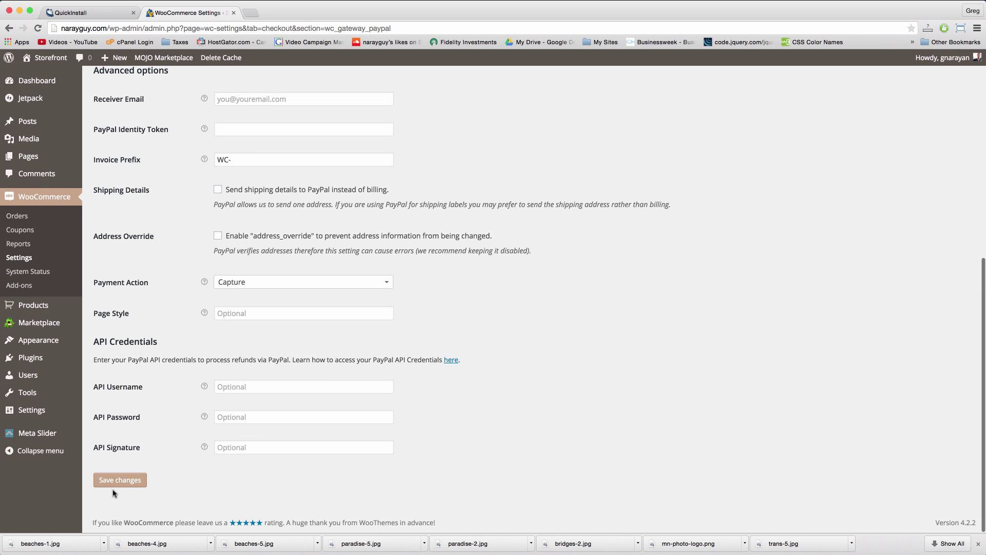
left_click(118, 482)
key("super+Tab")
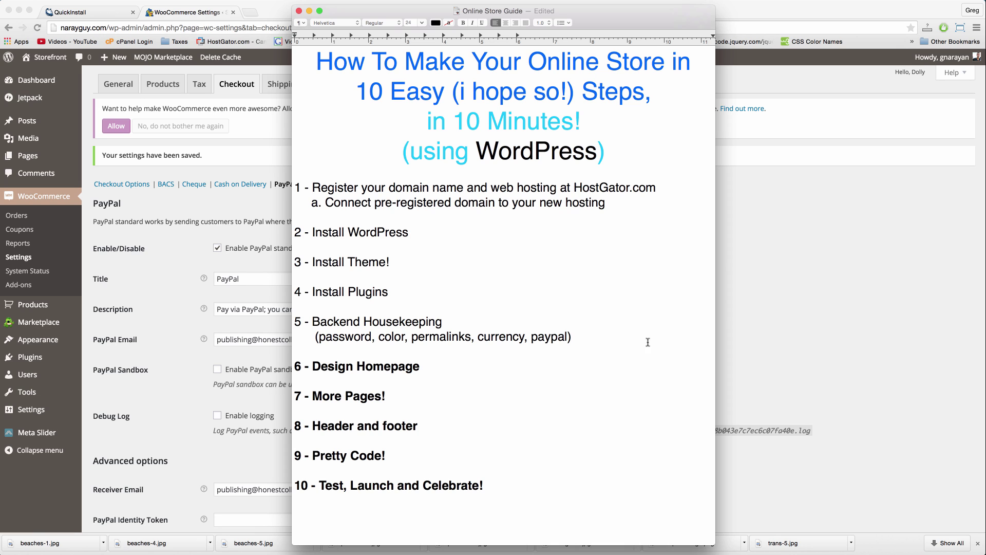
Open the live narayguy.com Storefront home page from the admin bar
left_click(798, 321)
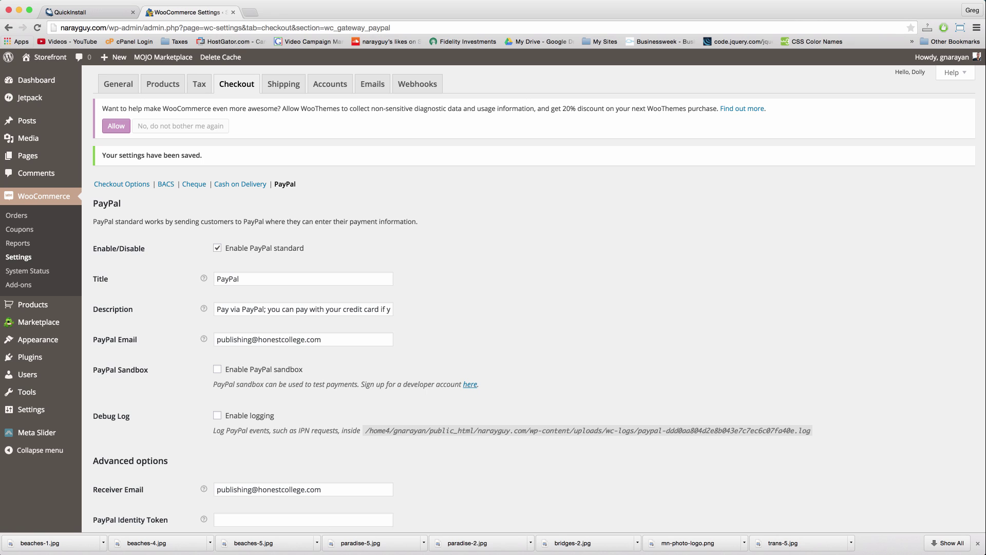
left_click(37, 58)
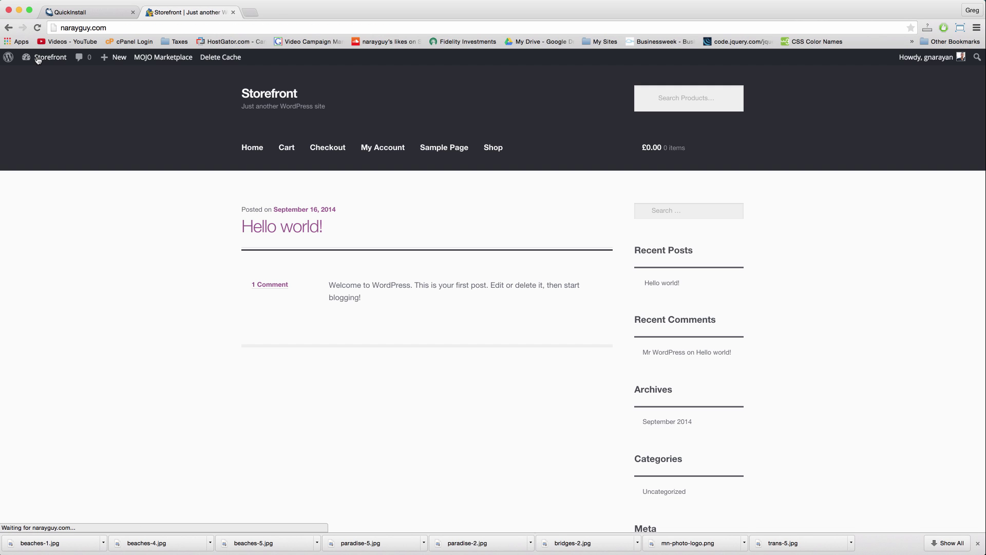